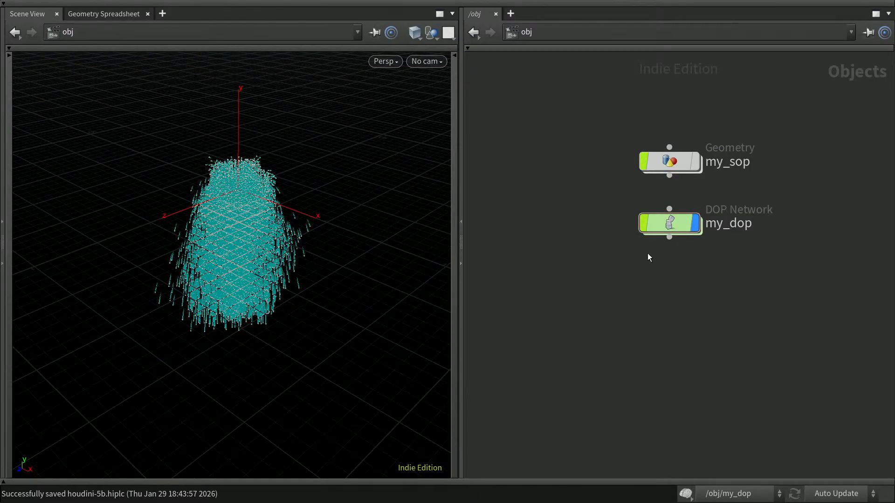
Delete the my_dop network and turn on the display of my_sop
mouse_move(675, 226)
key("Delete")
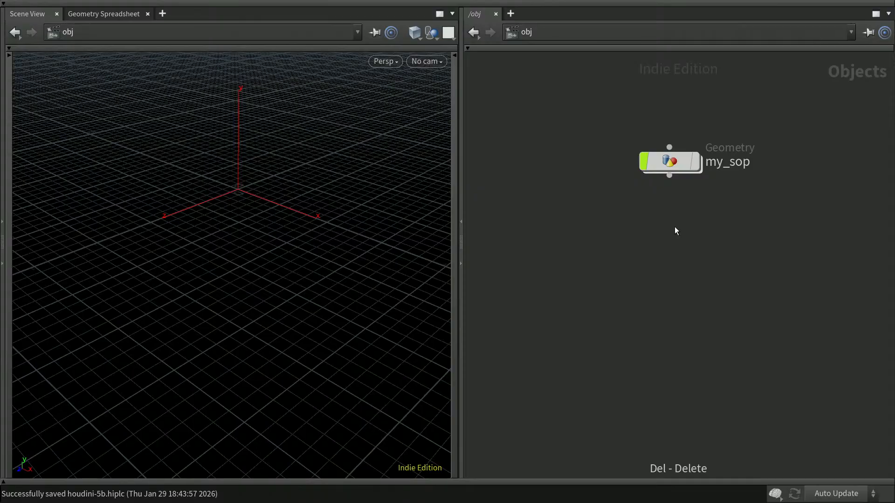
left_click(695, 161)
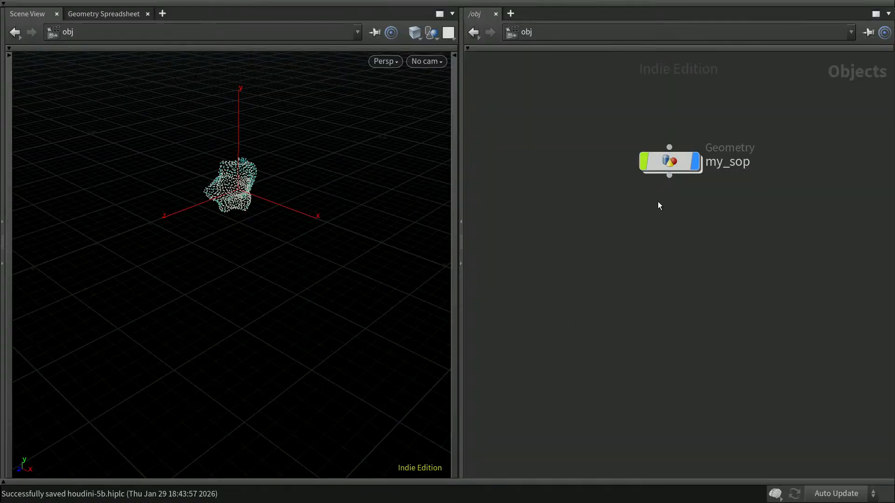
Inside my_sop, compare the point attributes of OUT, clean1 and trail1 in the Geometry Spreadsheet
double_click(684, 163)
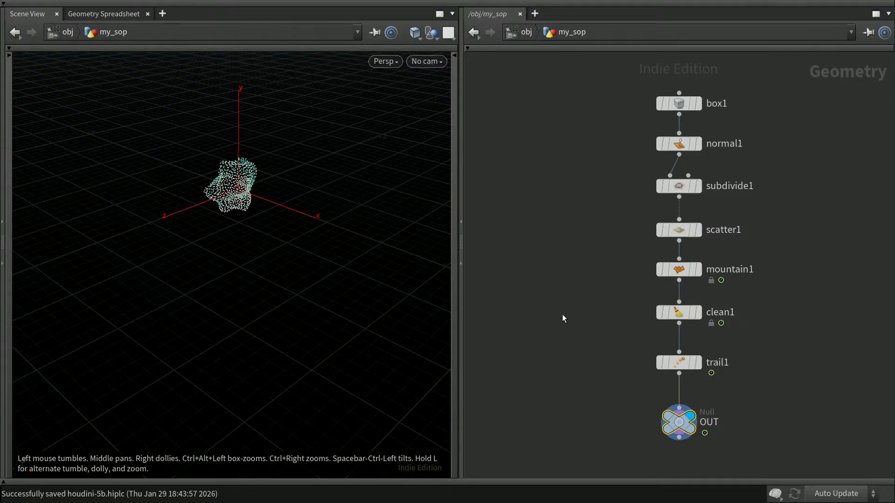
left_click(120, 15)
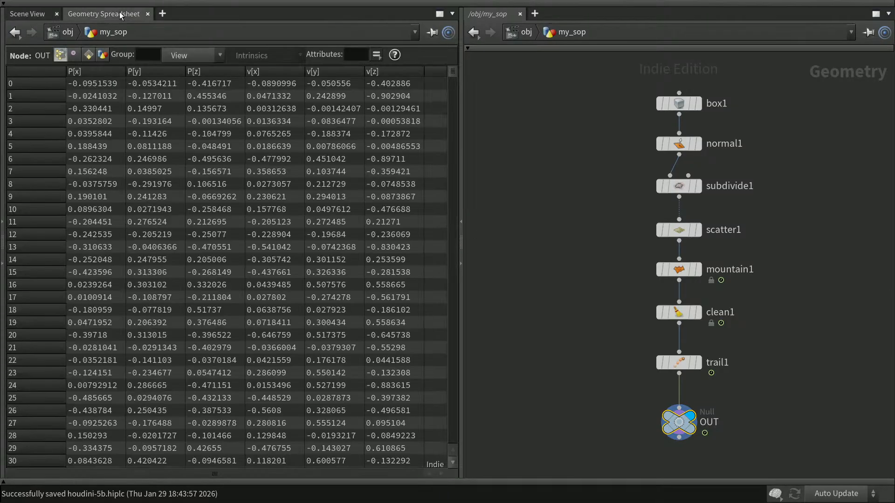
mouse_move(701, 316)
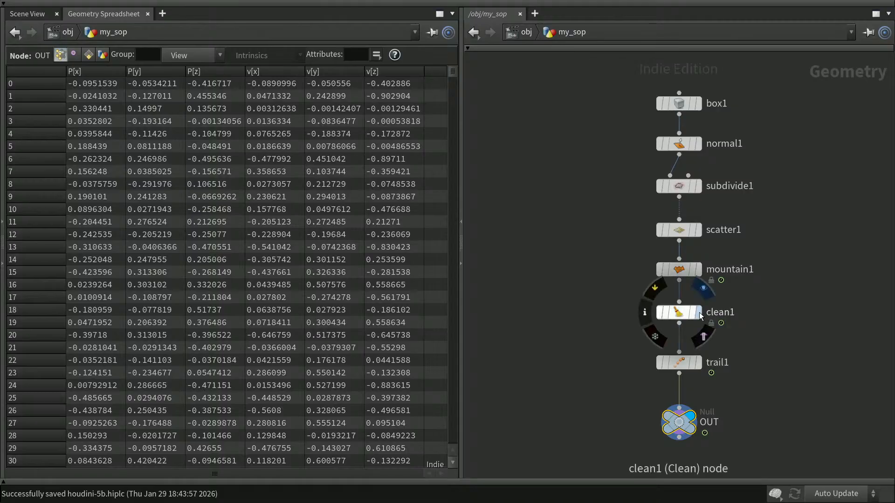
left_click(698, 313)
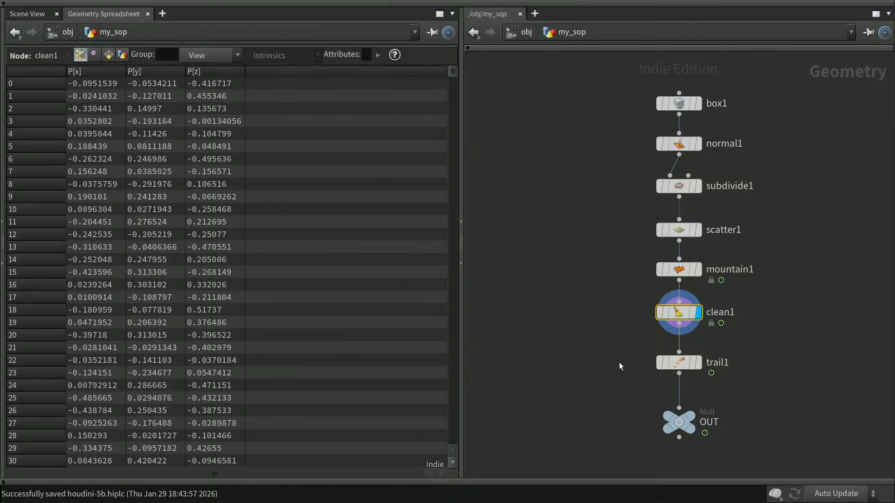
left_click(681, 365)
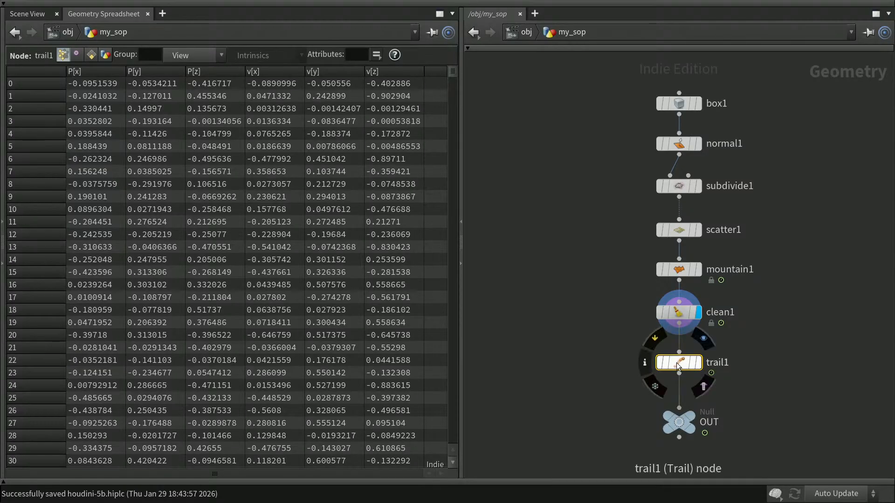
Review the Result Type setting in the parameters of trail1
key("p")
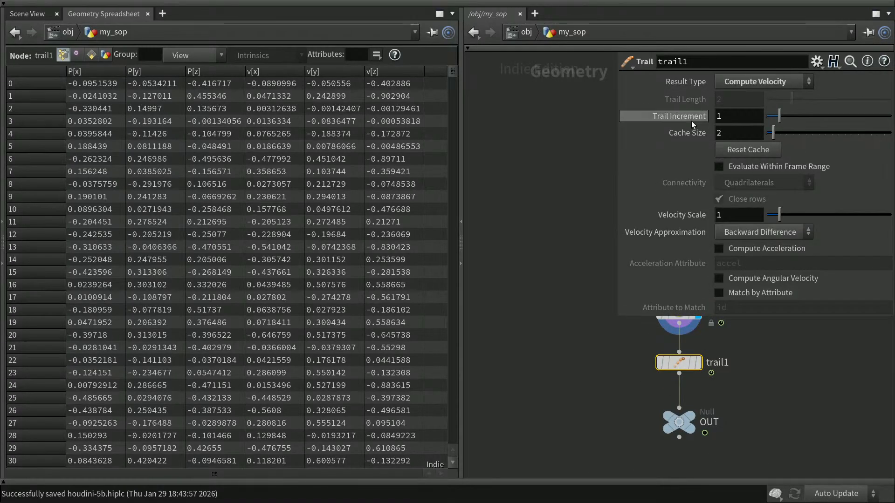
left_click(758, 81)
left_click(776, 82)
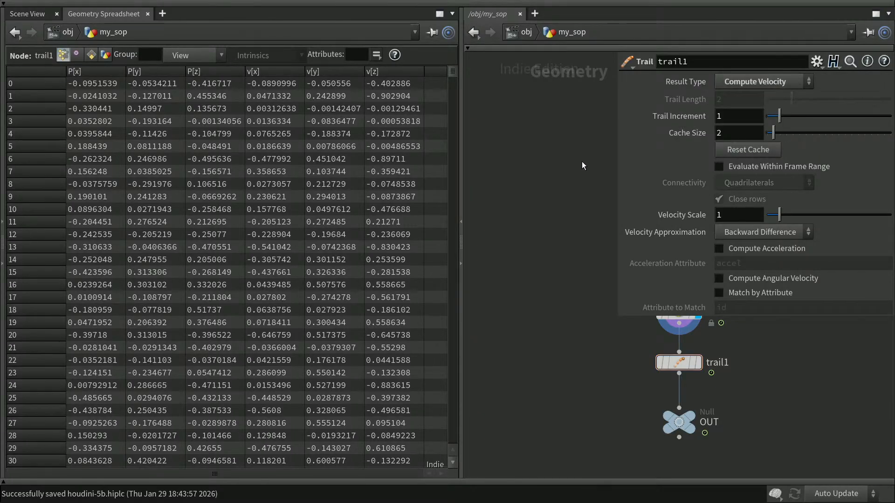
key("p")
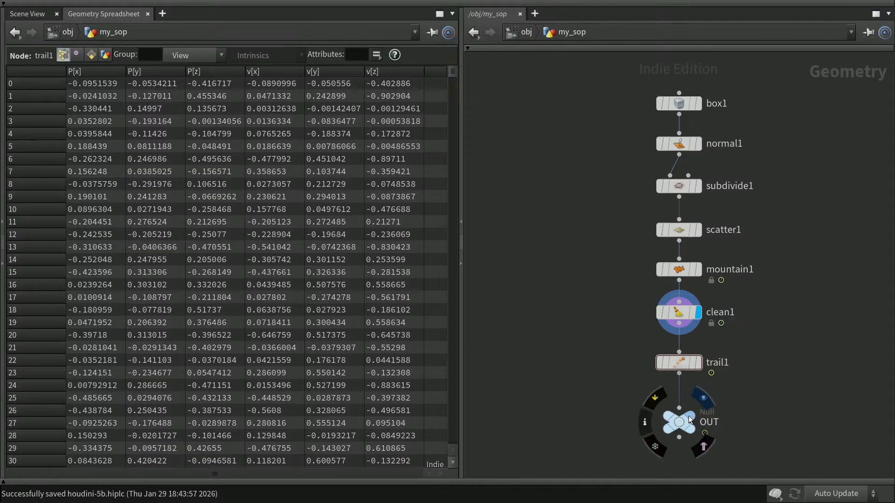
Display the OUT node and view its points in the Scene View
left_click(28, 13)
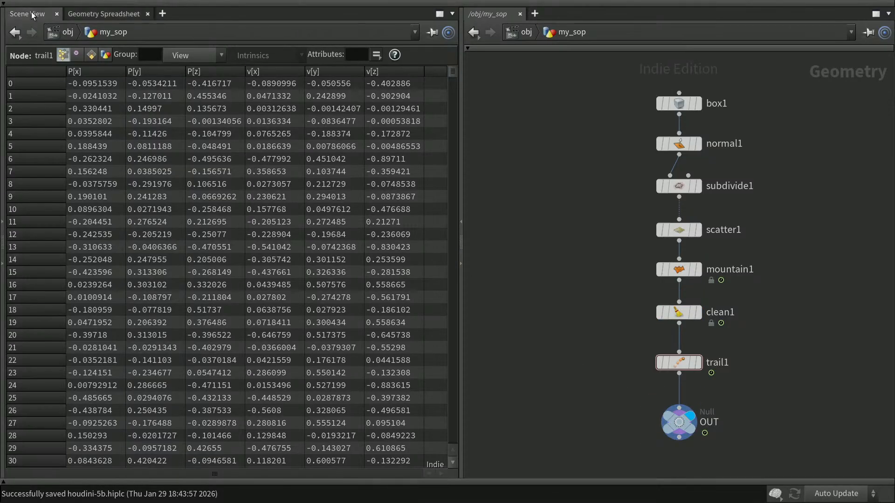
left_click(455, 111)
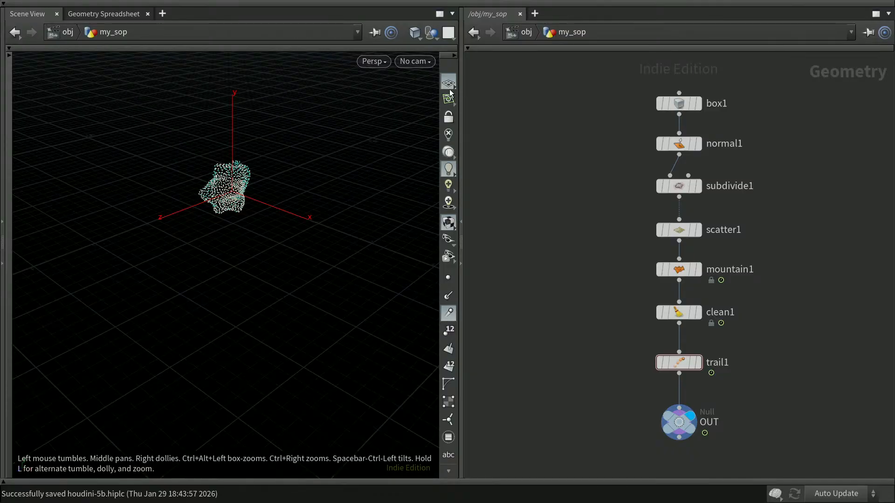
left_click(451, 56)
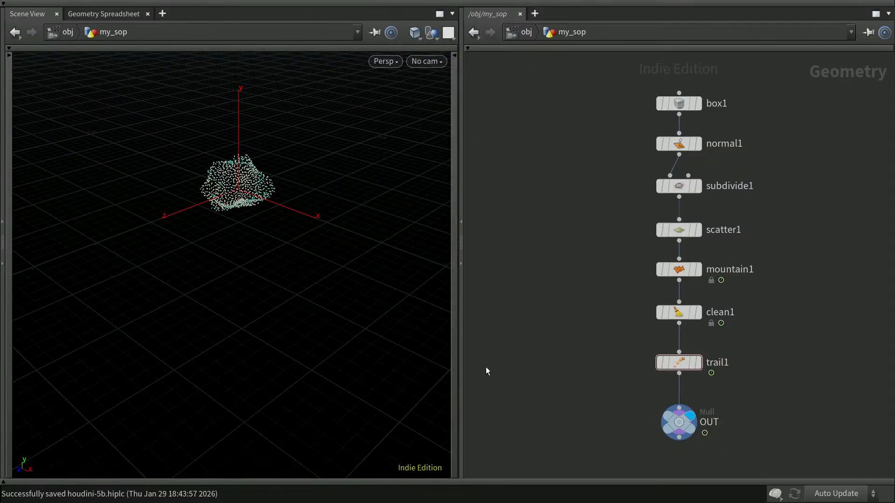
Add a DOP Network at the object level, below my_sop
key("u")
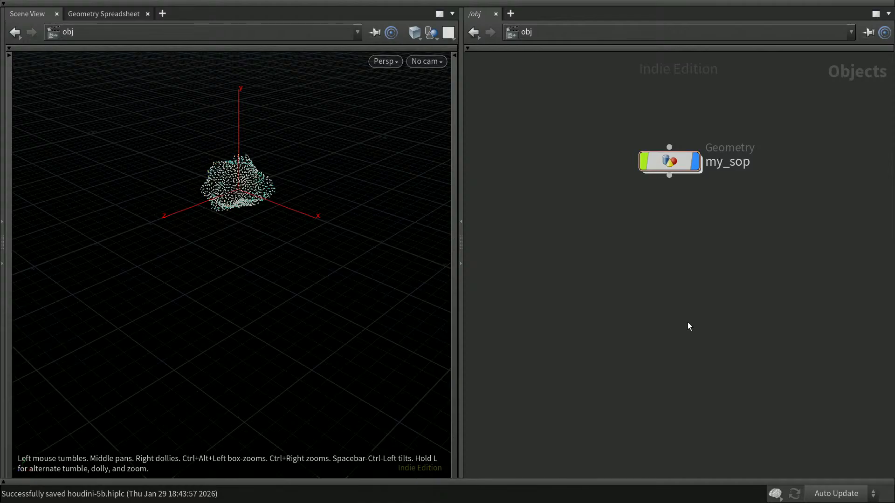
key("Tab")
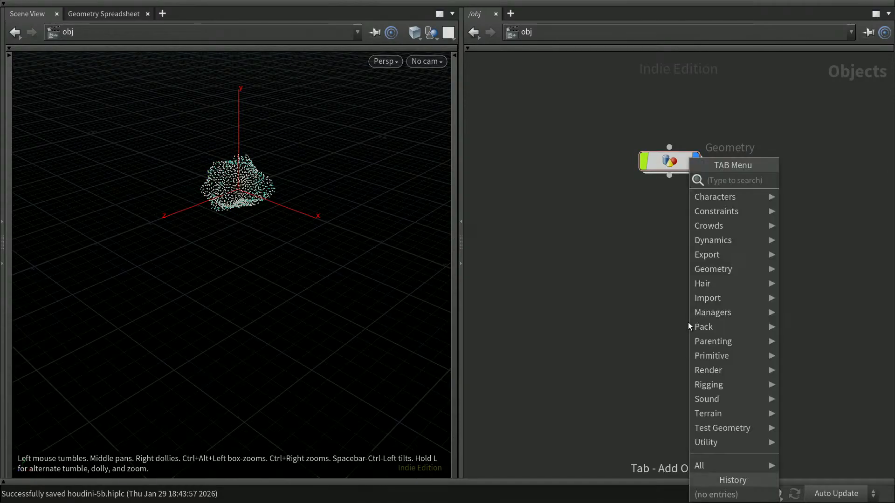
type("dop")
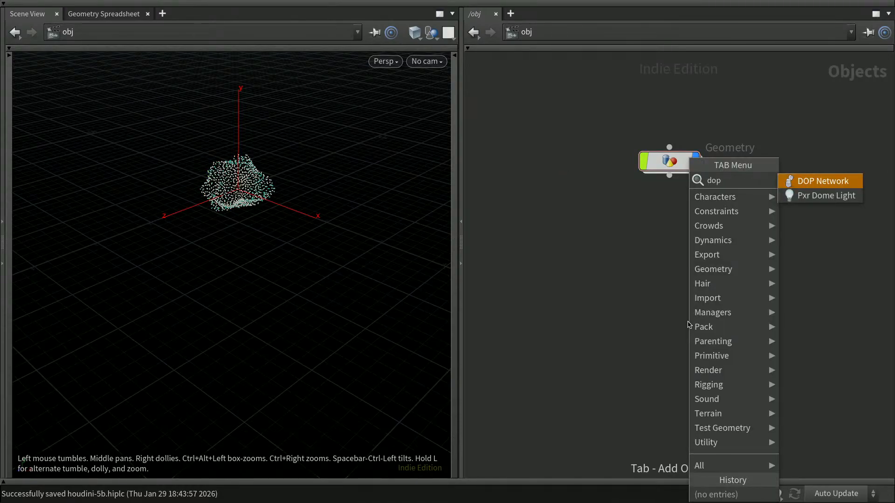
key("Return")
left_click(671, 228)
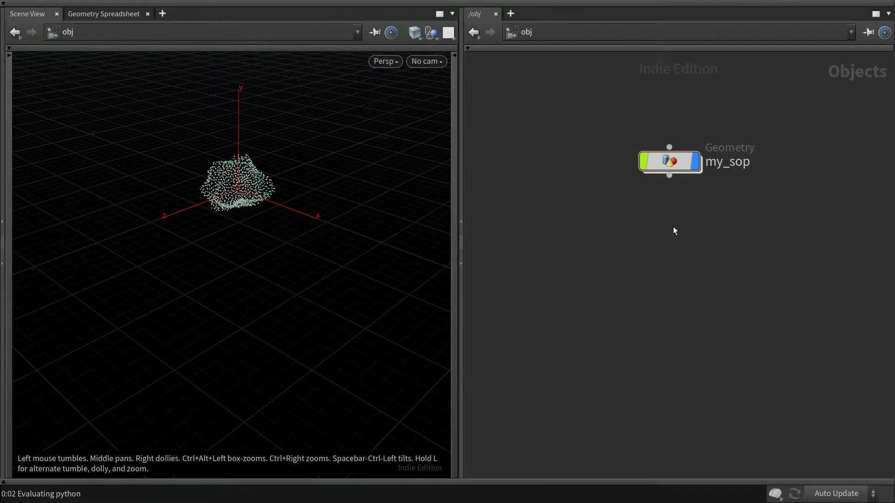
Rename the new DOP network to my_dop
double_click(727, 227)
left_click_drag(755, 227, 706, 227)
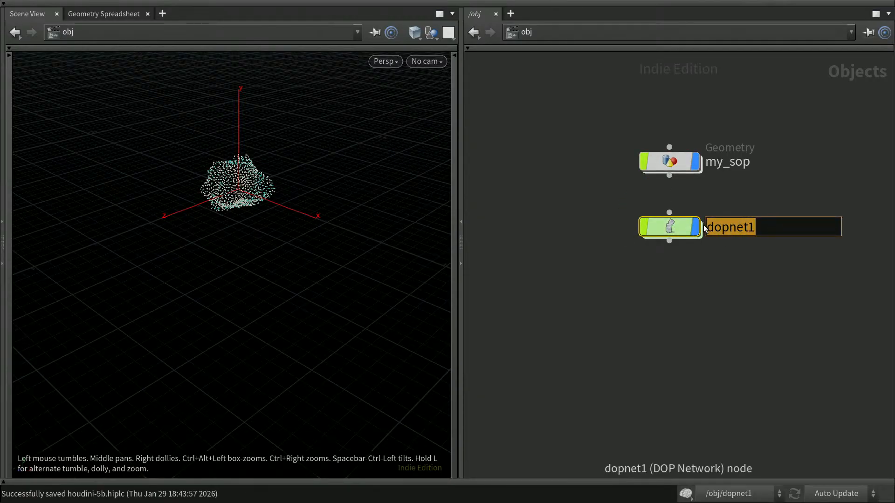
type("my_dop")
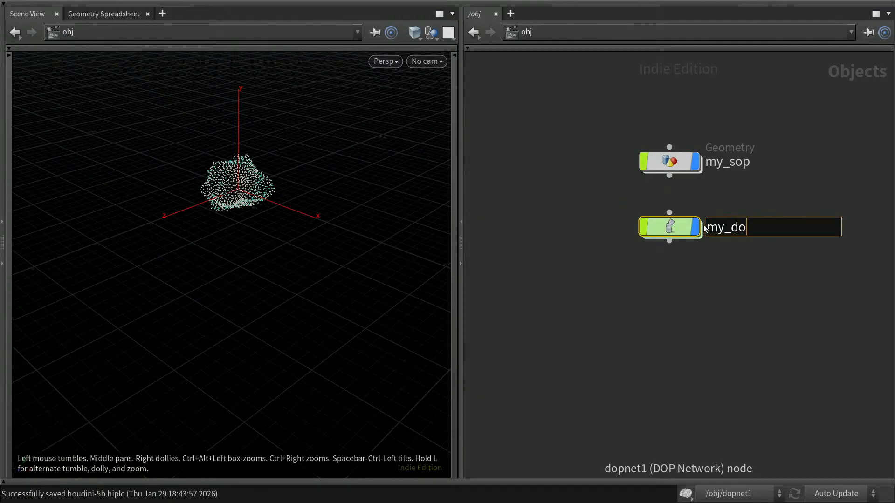
key("Return")
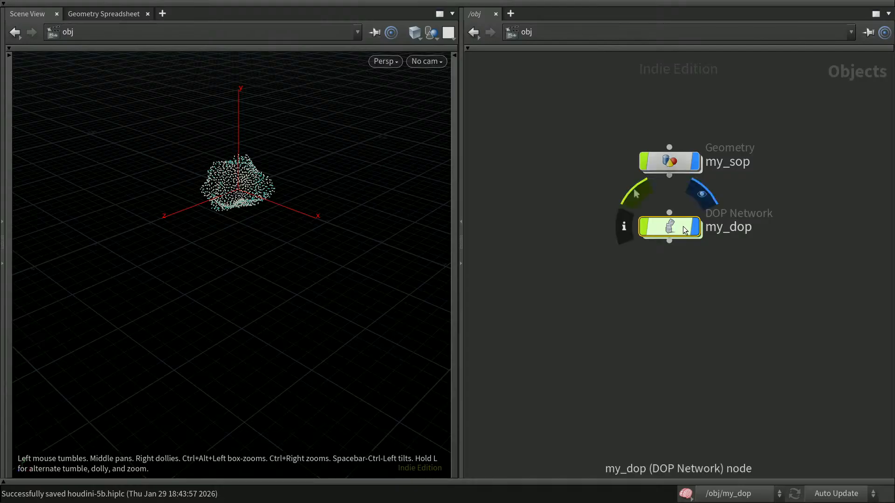
Enter my_dop and delete its default contents so the network is empty
double_click(680, 231)
left_click_drag(638, 235, 752, 313)
key("Delete")
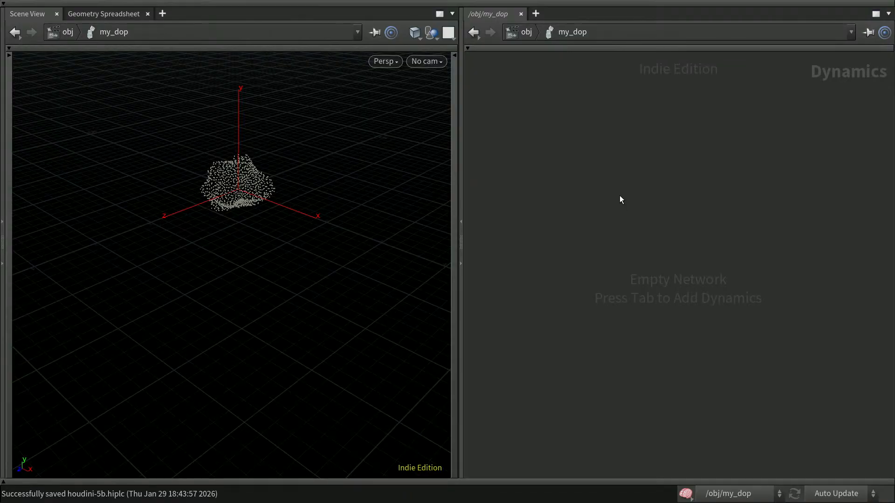
Add an Empty Object node to the my_dop network
key("Tab")
type("empty")
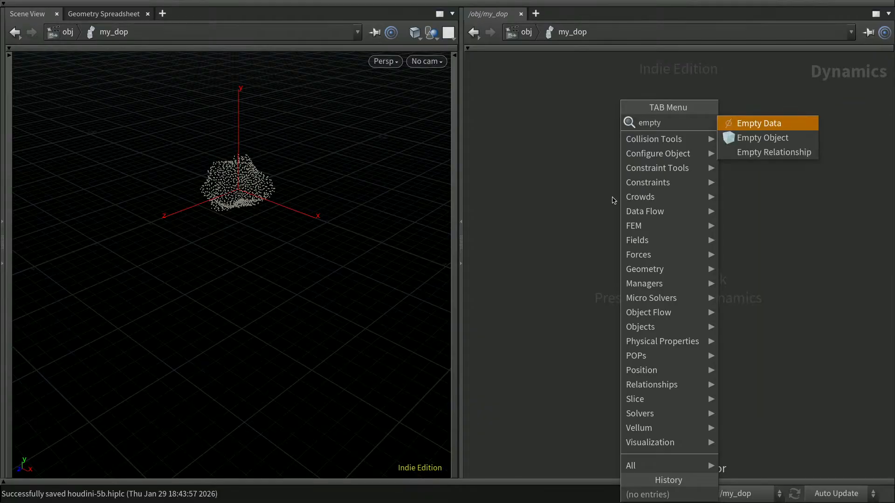
key("Down")
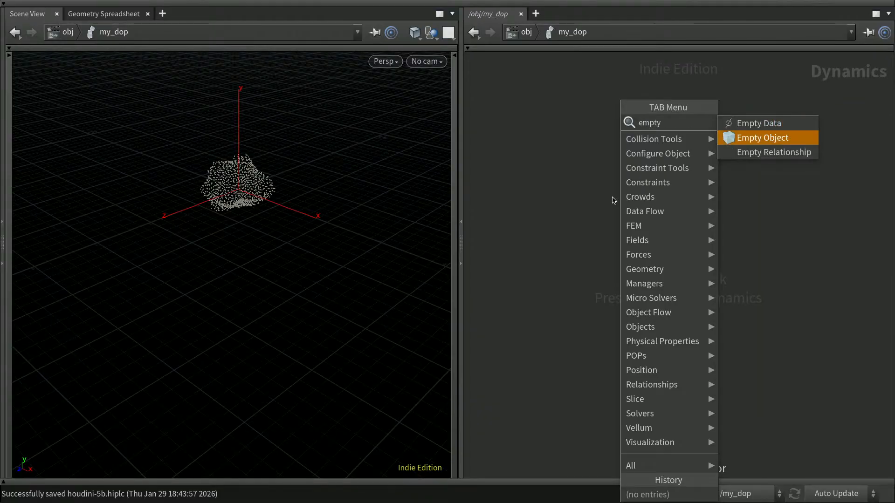
key("Return")
left_click(613, 198)
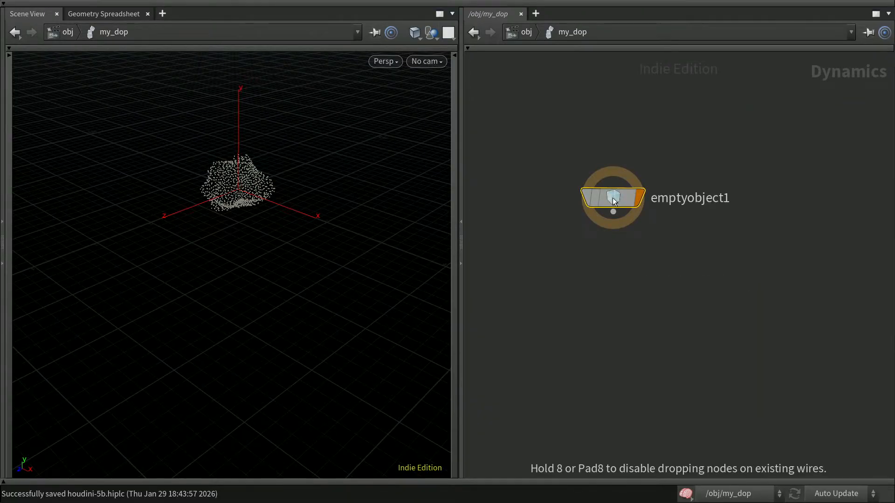
left_click_drag(623, 200, 611, 207)
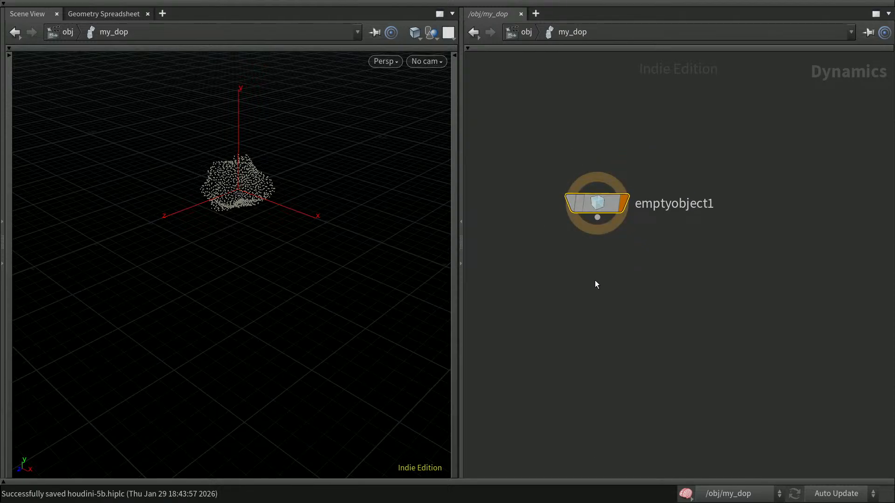
Examine the Affector Matrix and Relationships data of my_dop in the Geometry Spreadsheet
left_click(128, 15)
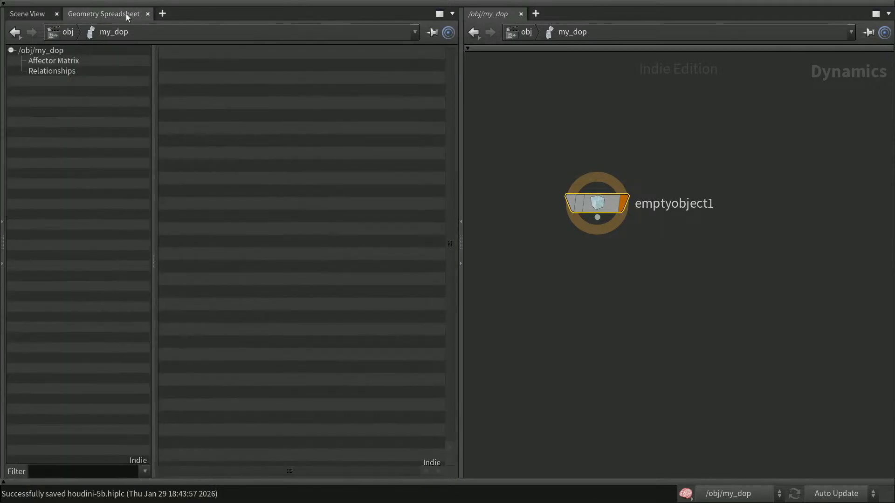
left_click(52, 60)
left_click(54, 70)
left_click(56, 61)
left_click(60, 72)
Show the playbar and reset the simulation to the first frame
left_click(664, 294)
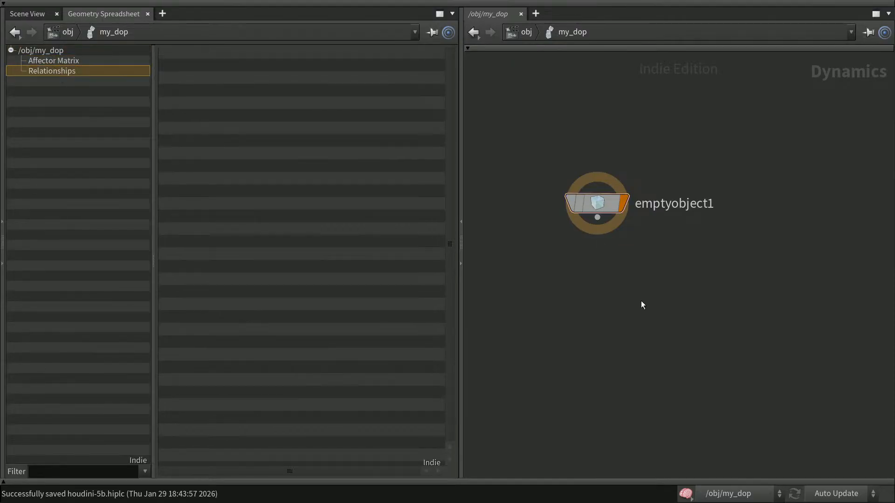
left_click(21, 483)
left_click(18, 452)
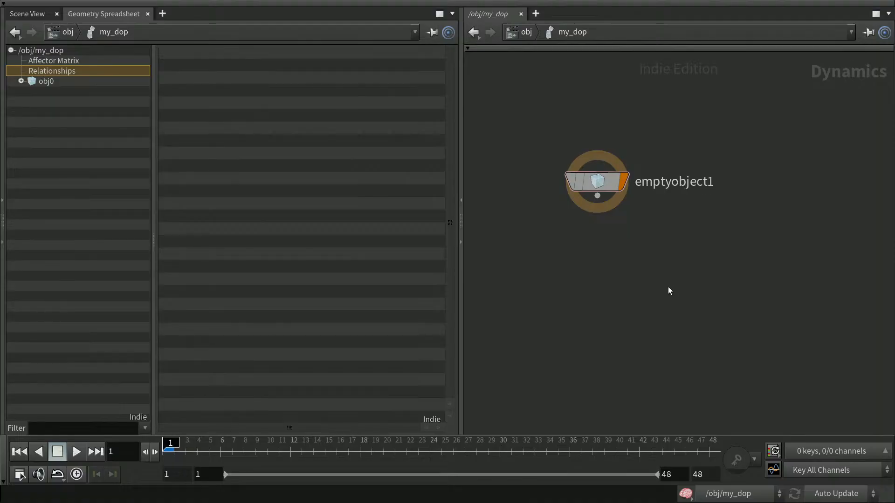
Turn off Cache Simulation in the cache parameters of my_dop
key("u")
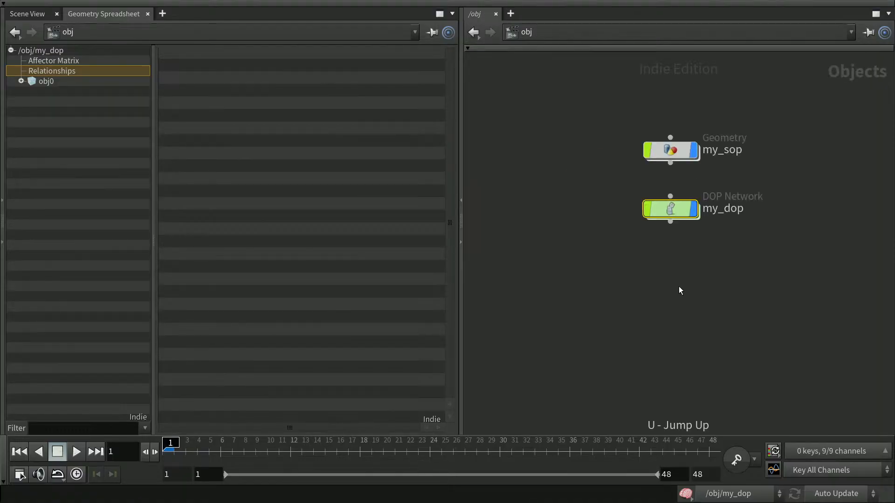
mouse_move(678, 222)
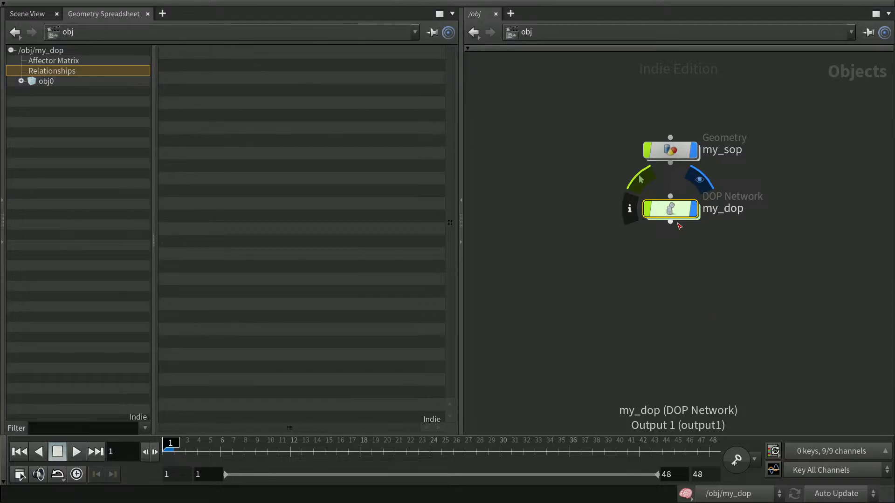
key("p")
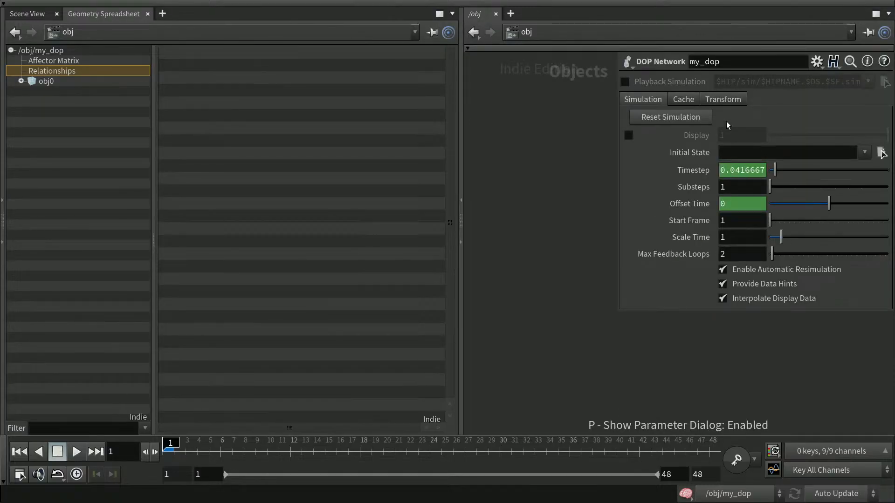
left_click(691, 101)
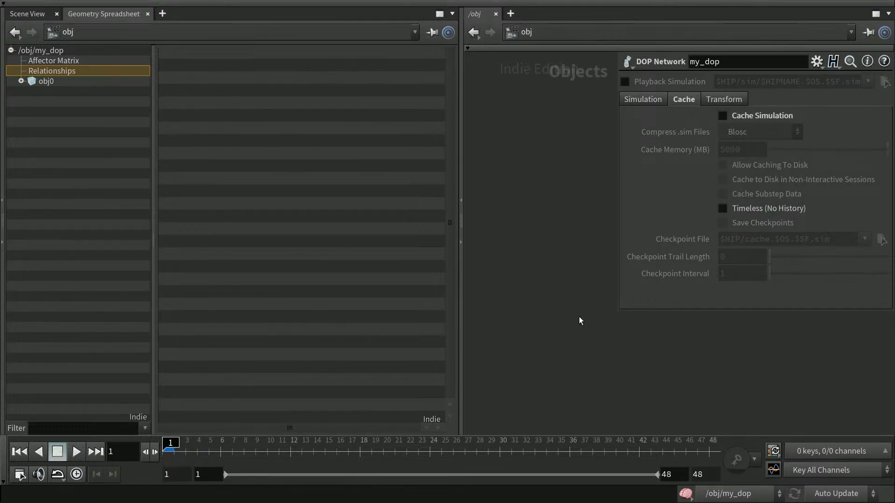
key("p")
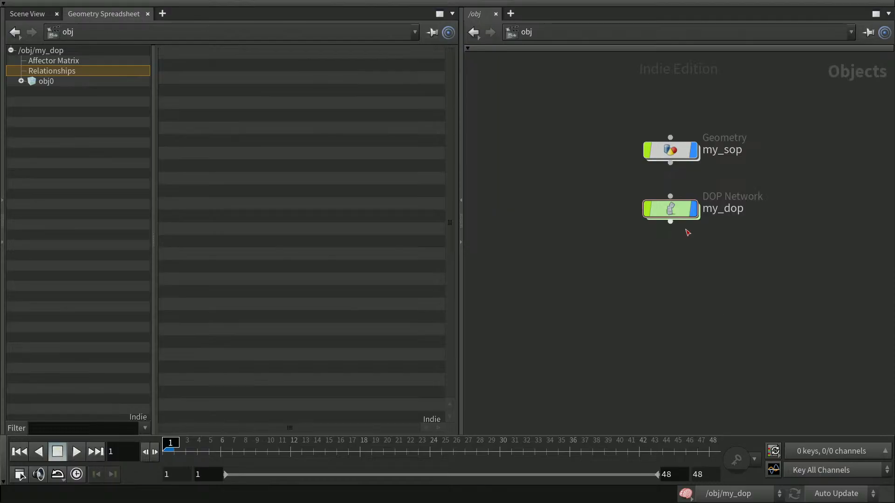
Go inside the my_dop network and examine the data of obj0 in the Geometry Spreadsheet
double_click(671, 210)
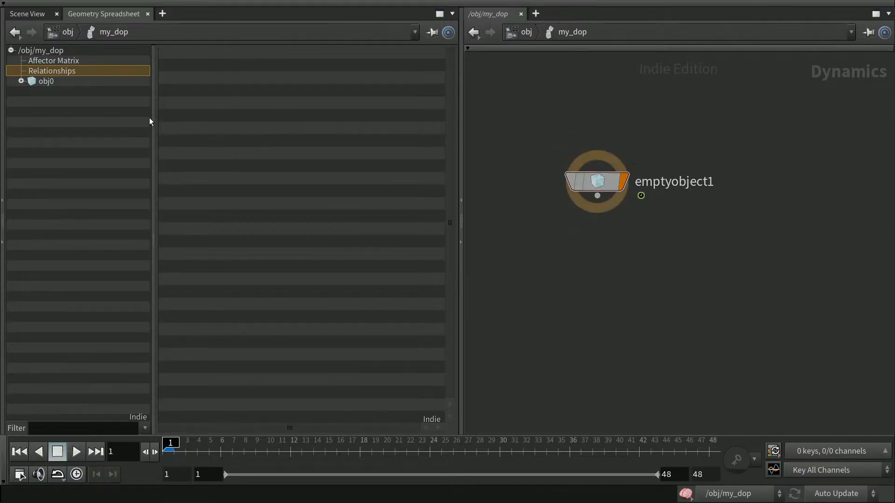
left_click(20, 80)
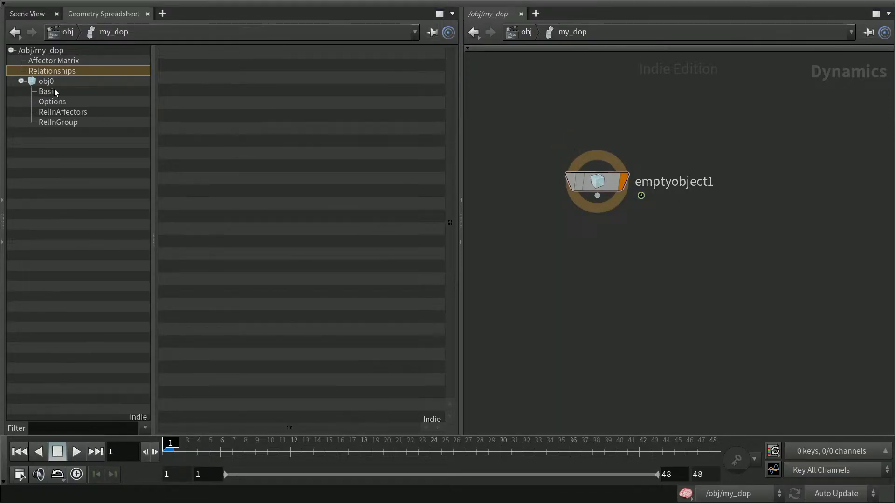
left_click(49, 80)
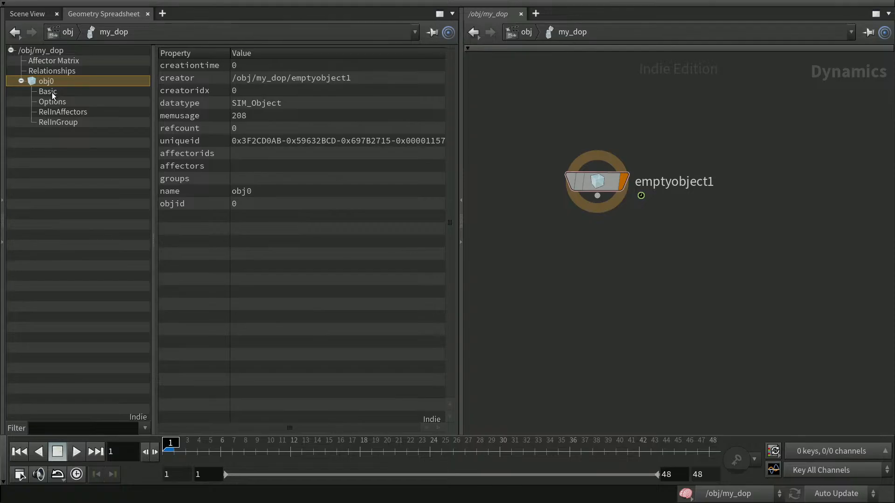
Rename the Empty Object node as object
double_click(654, 182)
double_click(654, 182)
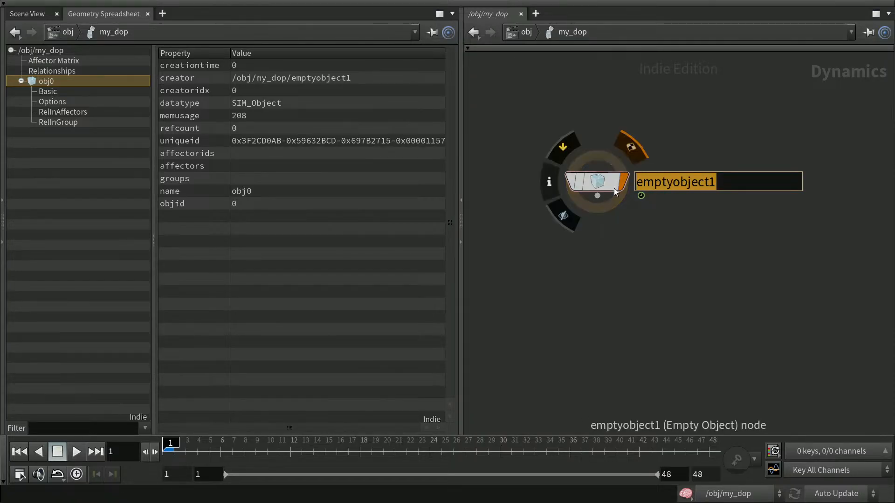
type("object")
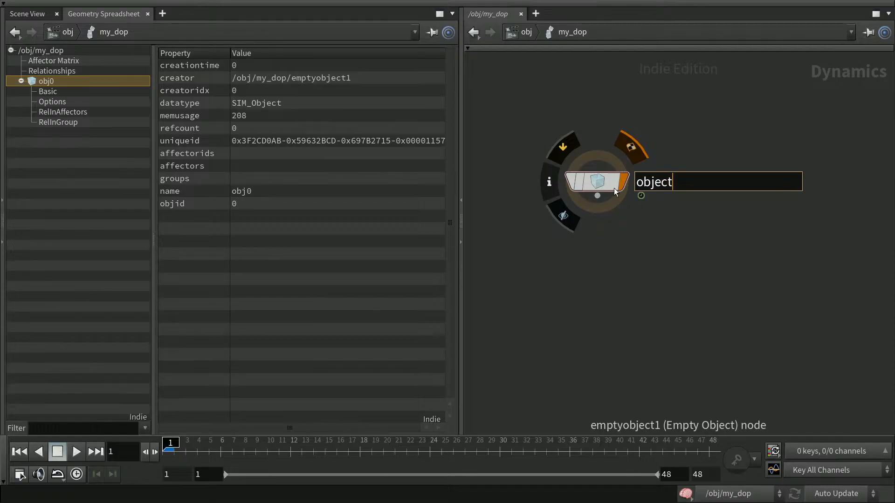
key("Return")
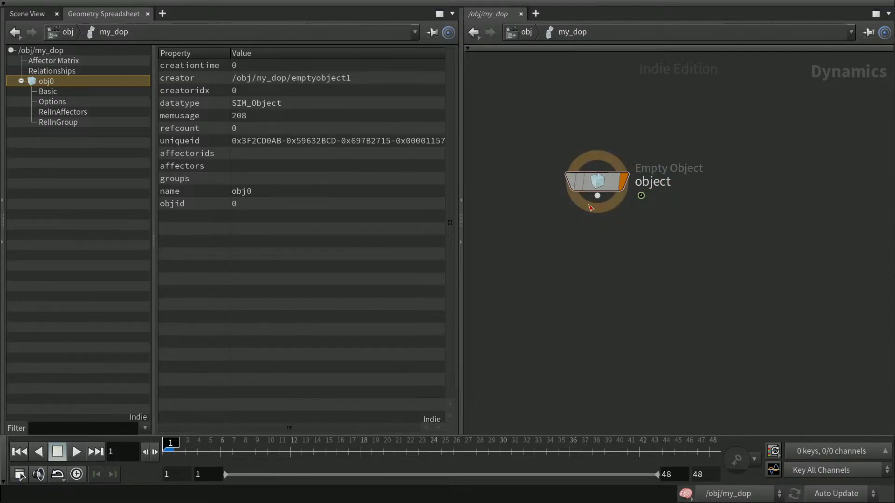
Set the Object Name parameter of the Empty Object node to $OS
left_click(610, 182)
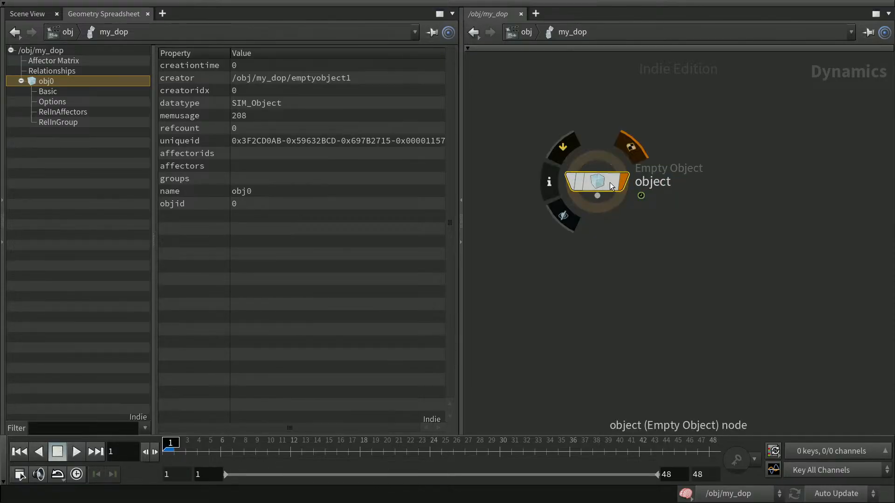
key("p")
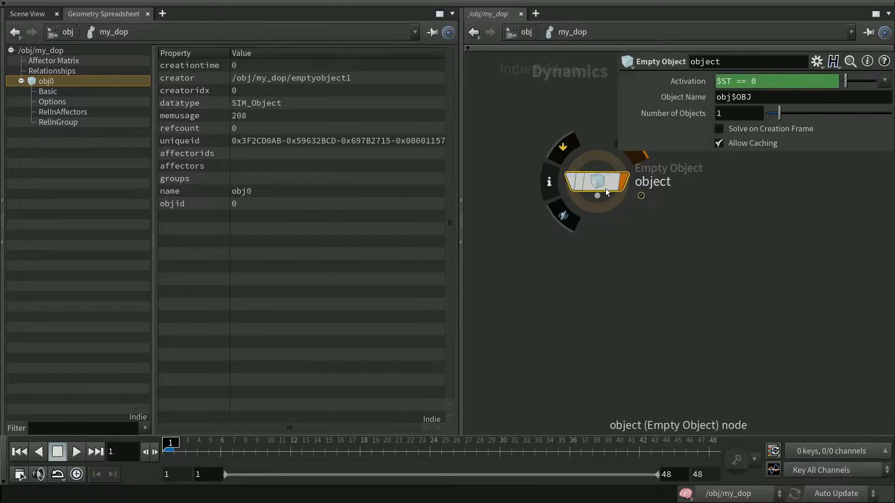
left_click_drag(752, 97, 702, 97)
type("$OS")
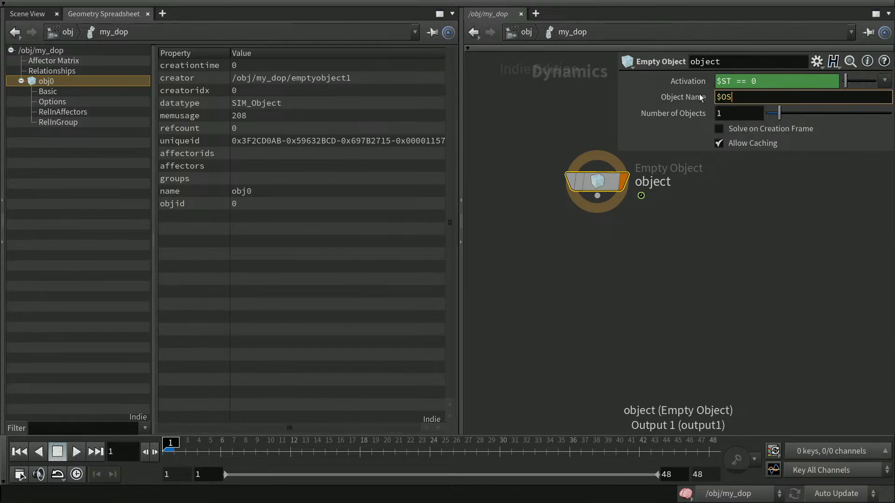
key("Return")
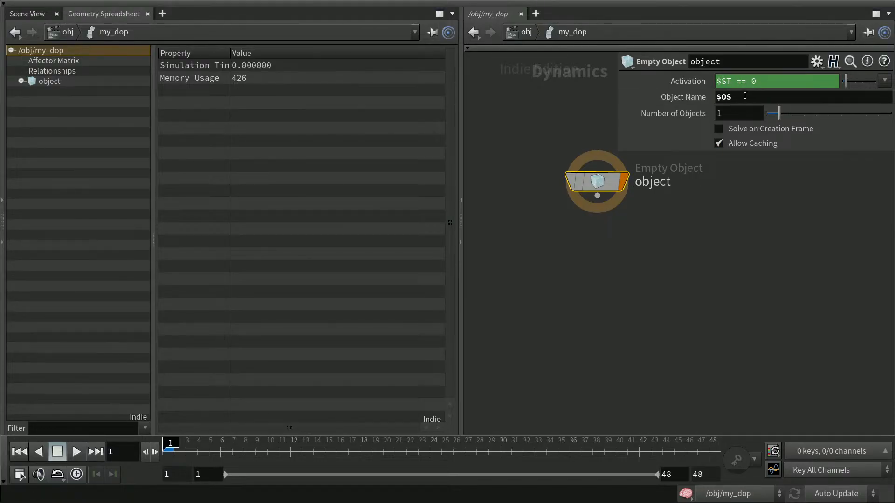
left_click(689, 96)
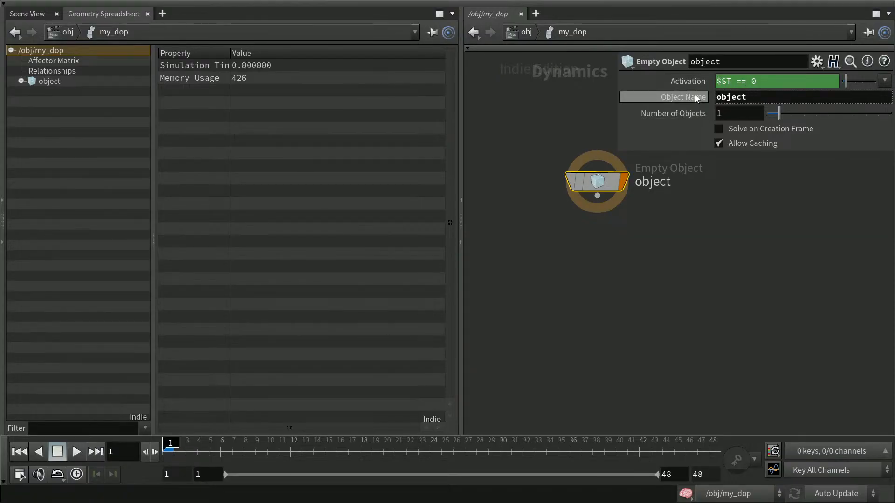
left_click(695, 96)
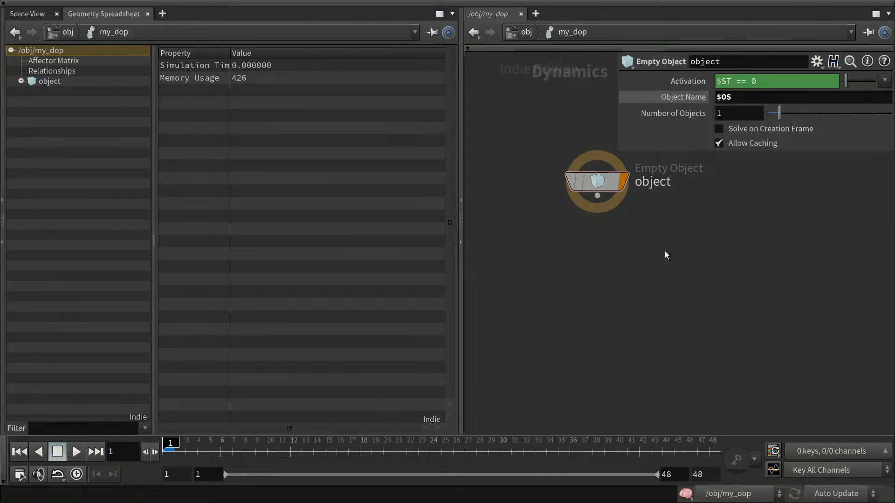
key("p")
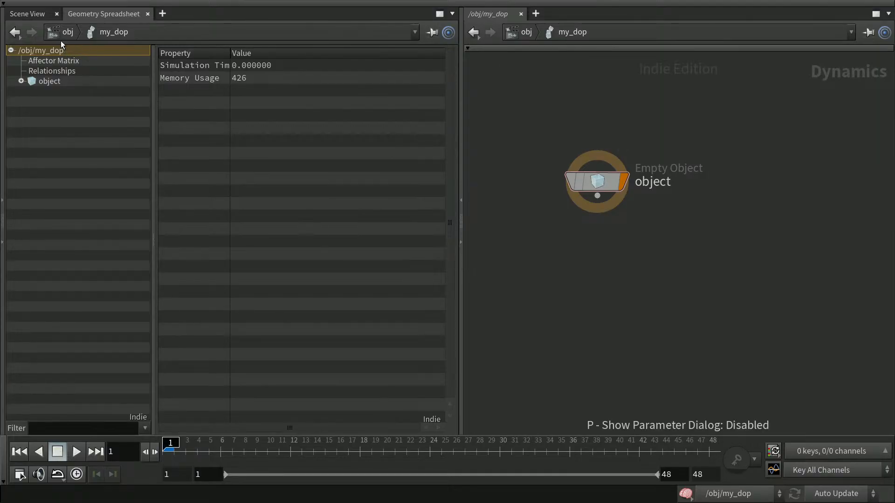
Examine the simulation object's own data and its Basic, Options, RelInAffectors and RelInGroup records in the Geometry Spreadsheet
left_click(21, 80)
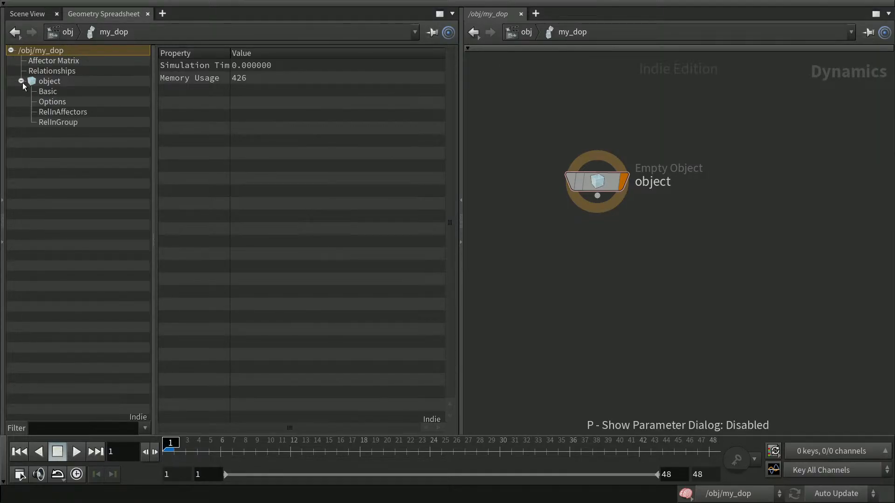
left_click(50, 80)
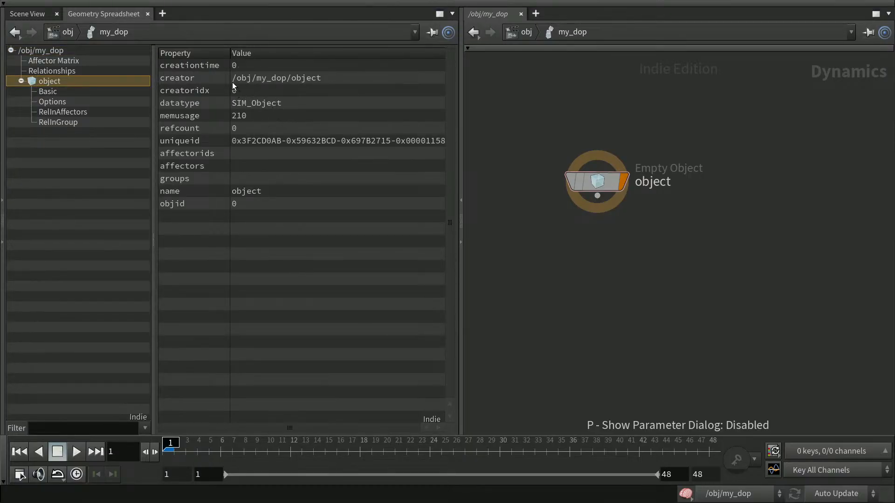
left_click(73, 93)
left_click(77, 102)
left_click(82, 113)
left_click(84, 122)
left_click(89, 82)
Add a Multiple Solver node below the object node
middle_click_drag(741, 287, 729, 278)
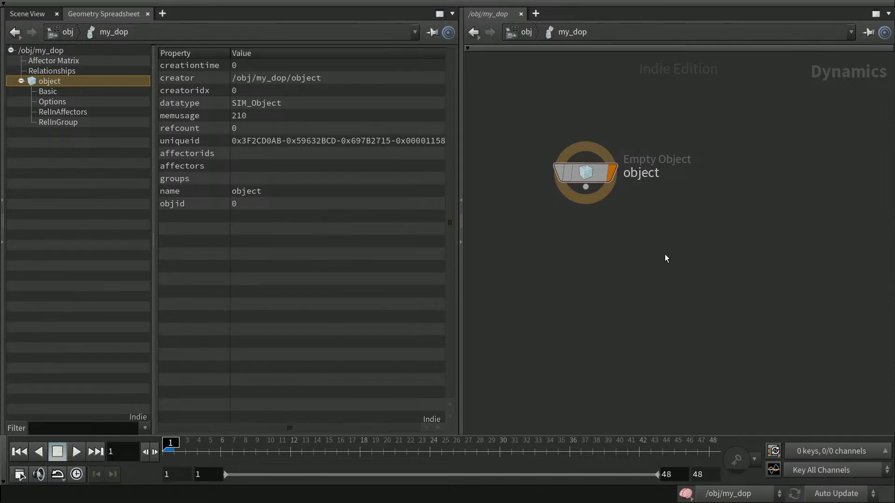
key("Tab")
type("multi")
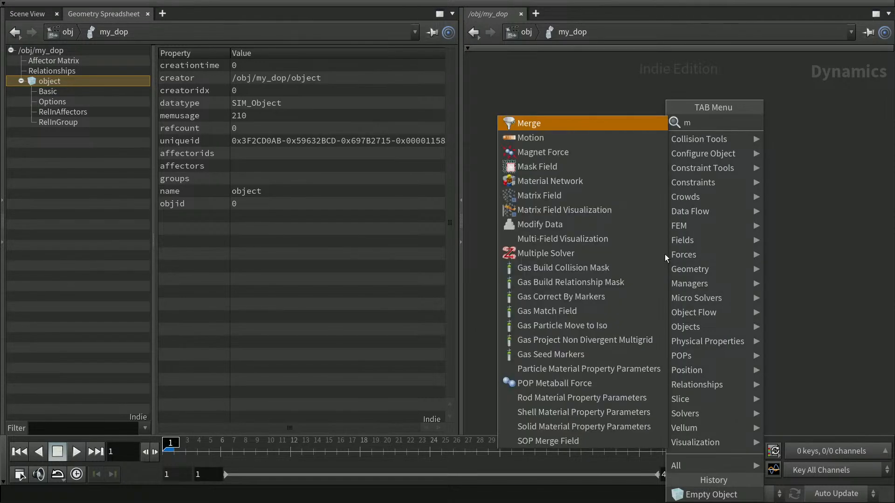
key("Down")
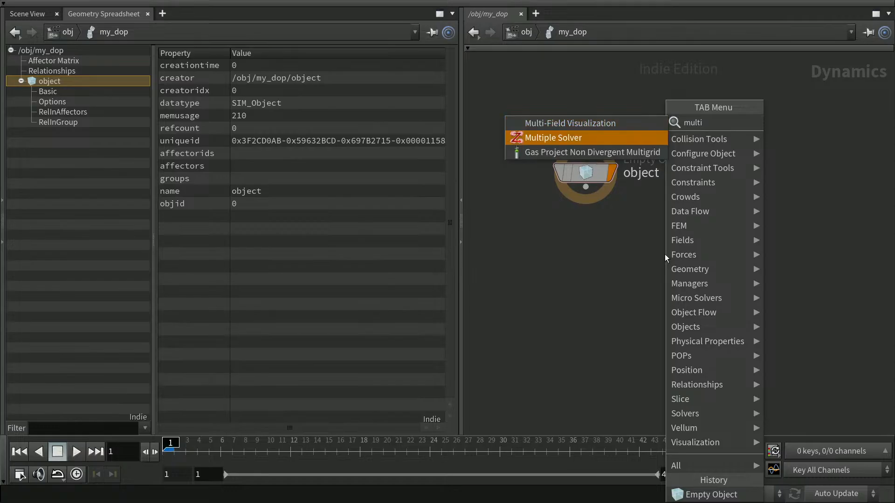
key("Return")
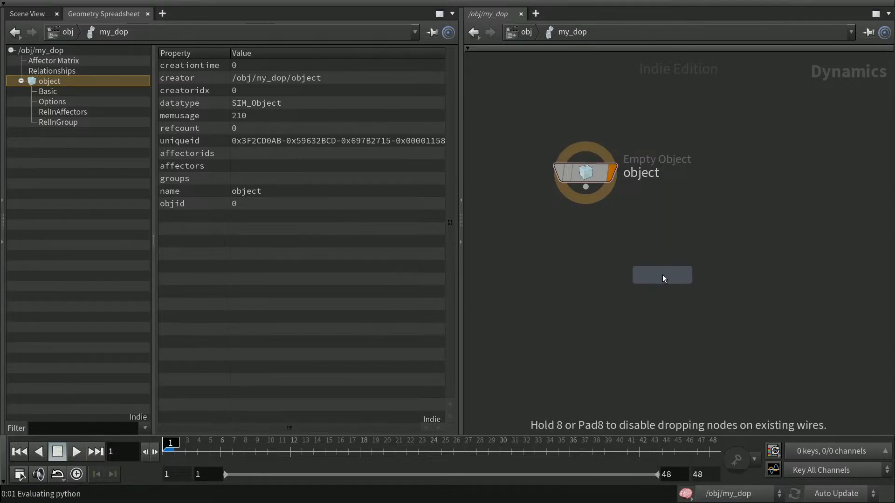
left_click(659, 262)
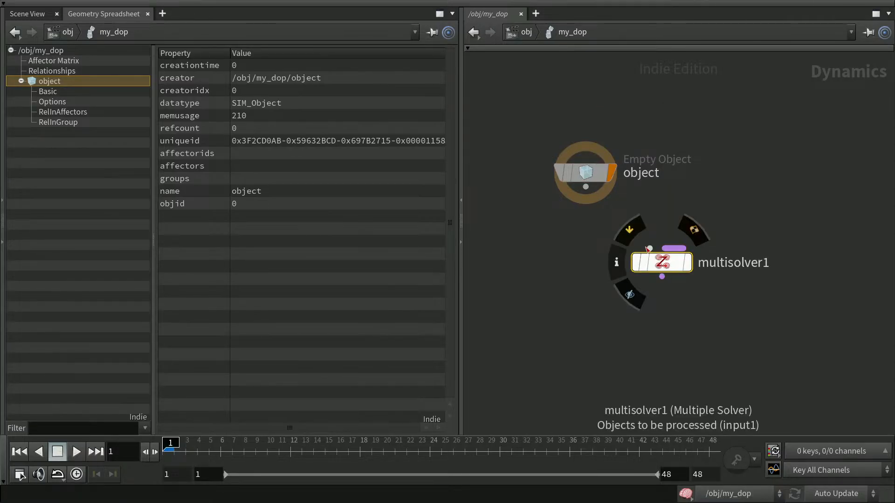
Connect the object node to the objects input of multisolver1 and make multisolver1 the network's output
left_click_drag(586, 187, 650, 248)
mouse_move(690, 268)
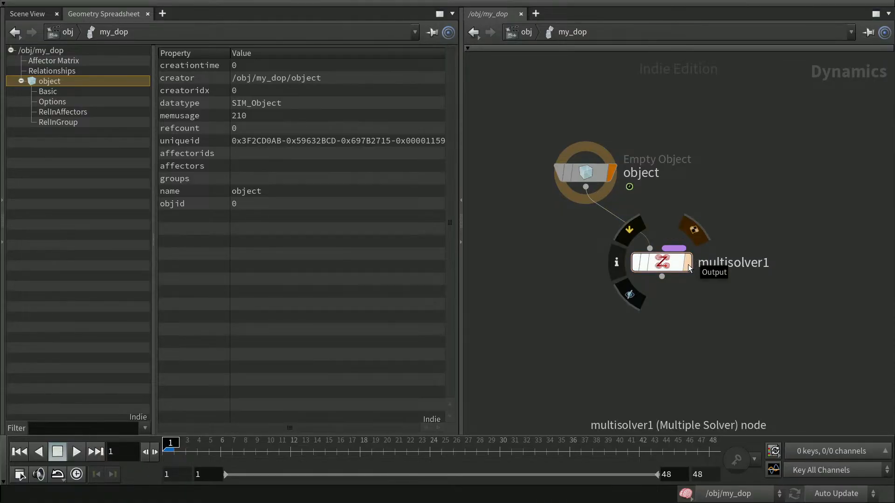
left_click(689, 264)
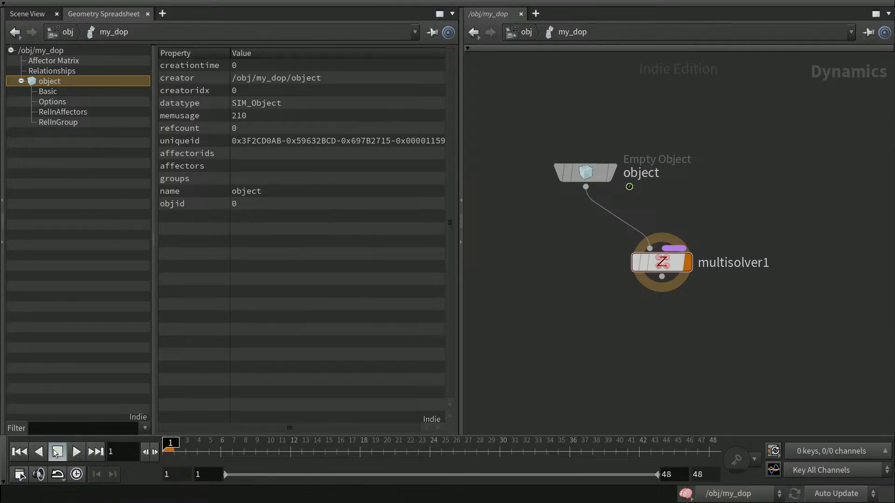
Reset the simulation to the first frame and examine the object's Solver data, RelInAffectors, RelInGroup and the Relationships entry
left_click(21, 454)
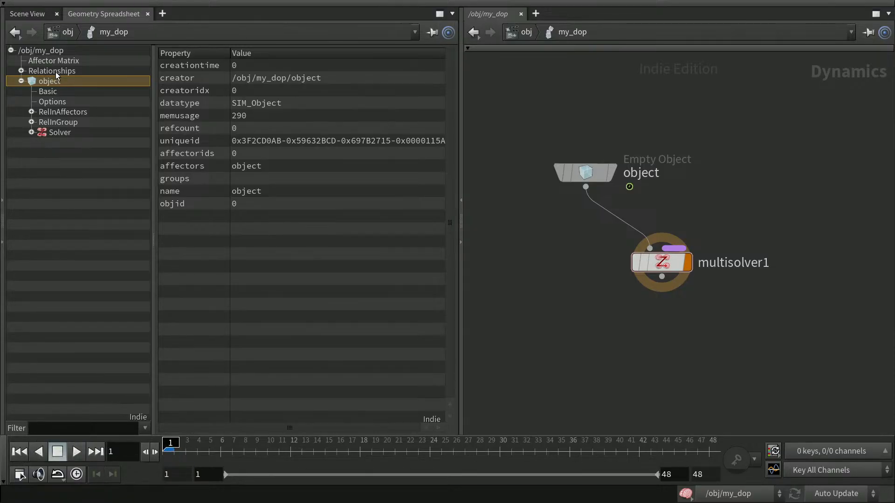
left_click(31, 132)
left_click(60, 133)
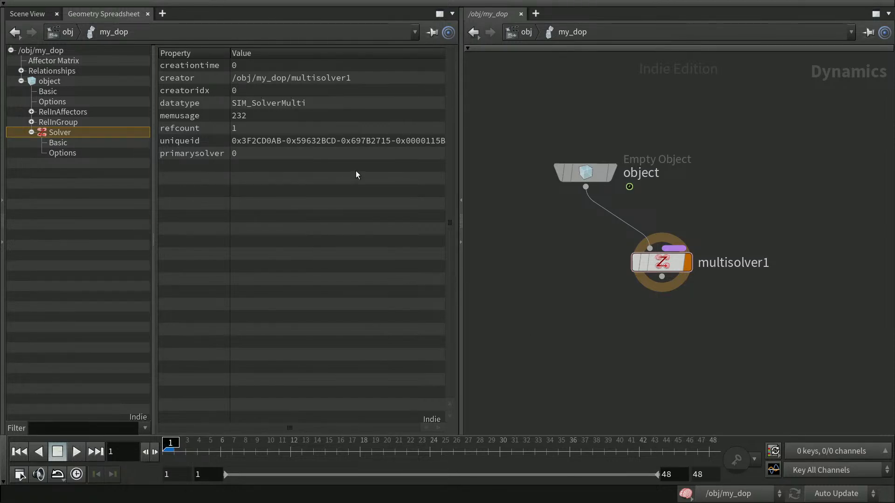
left_click(31, 112)
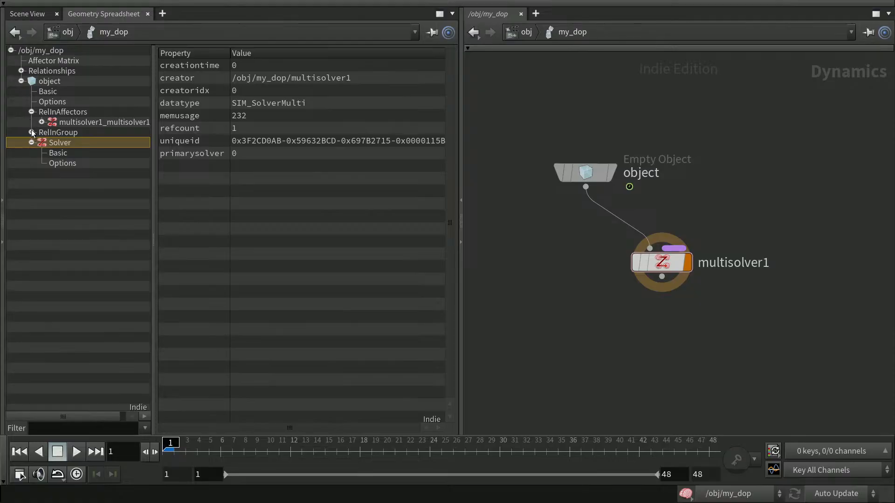
left_click(32, 131)
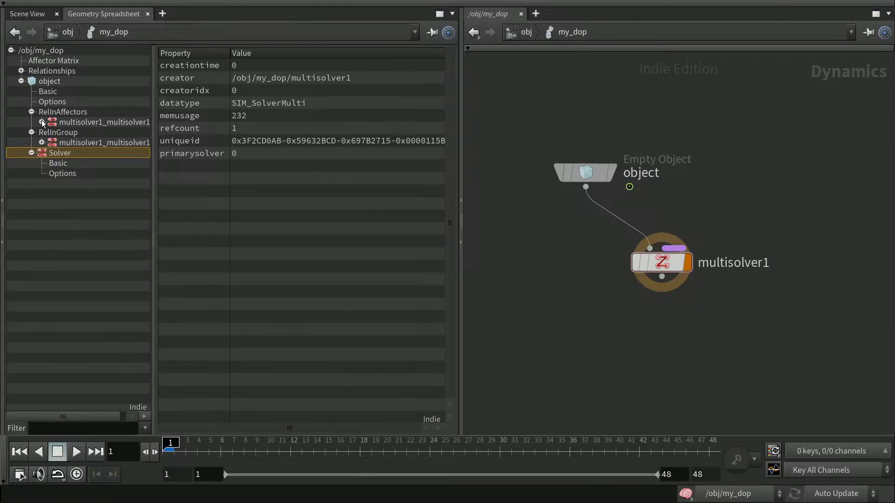
left_click(21, 71)
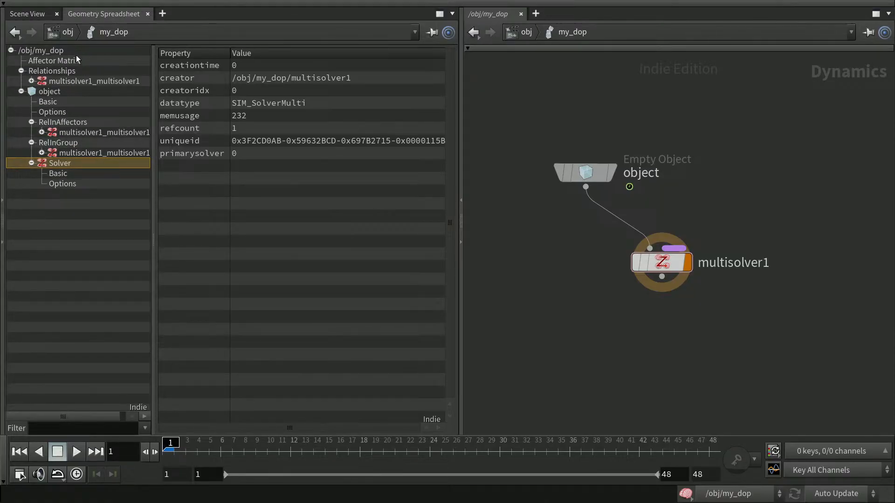
Turn off Make Objects Mutual Affectors on multisolver1, toggling it to compare the relationship data
mouse_move(667, 269)
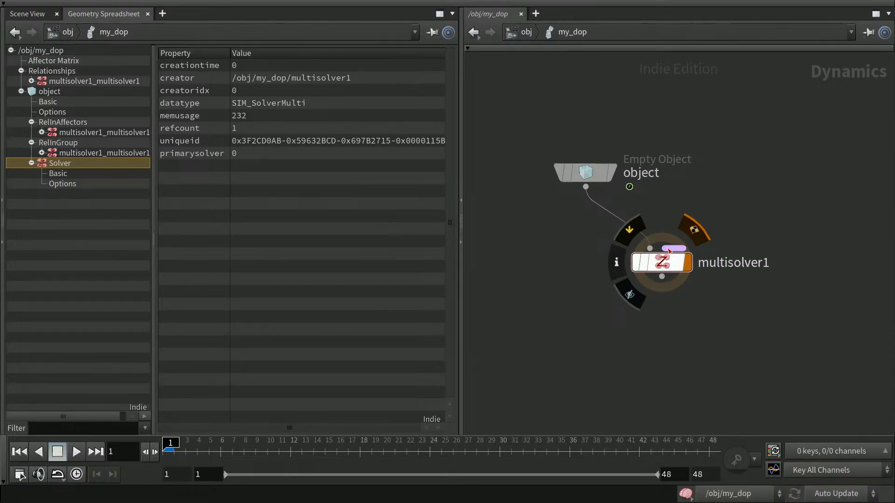
left_click(667, 266)
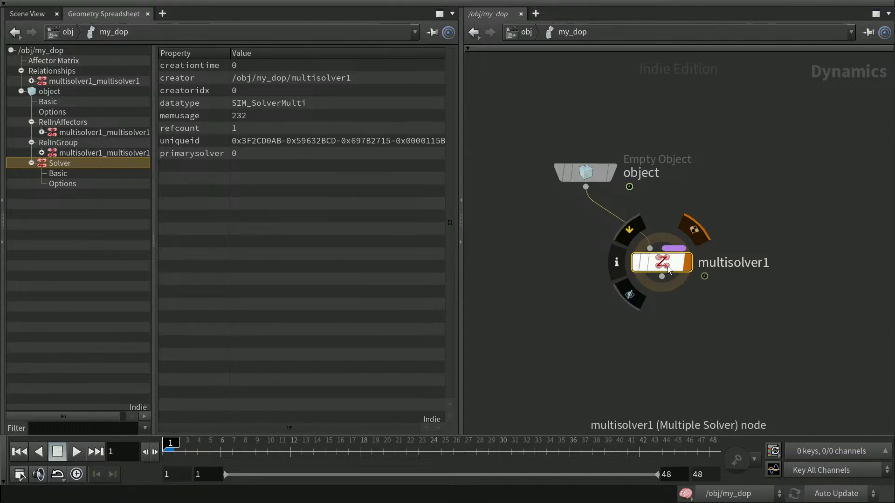
key("p")
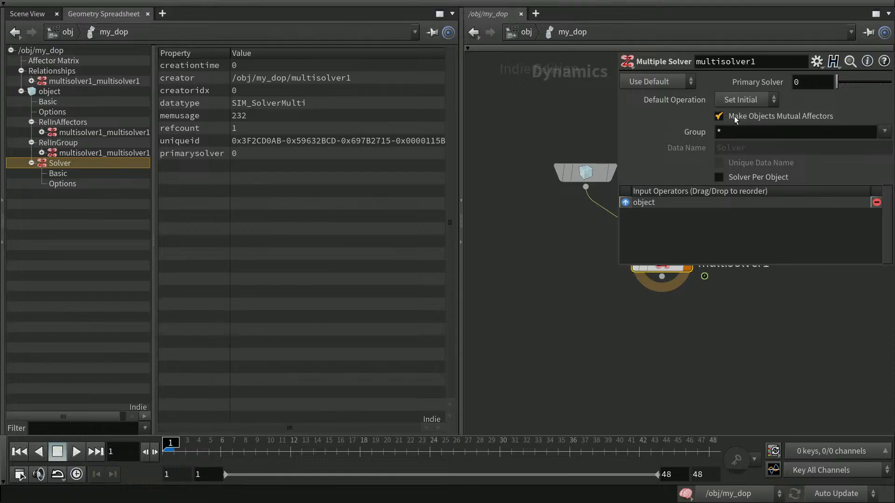
left_click(719, 116)
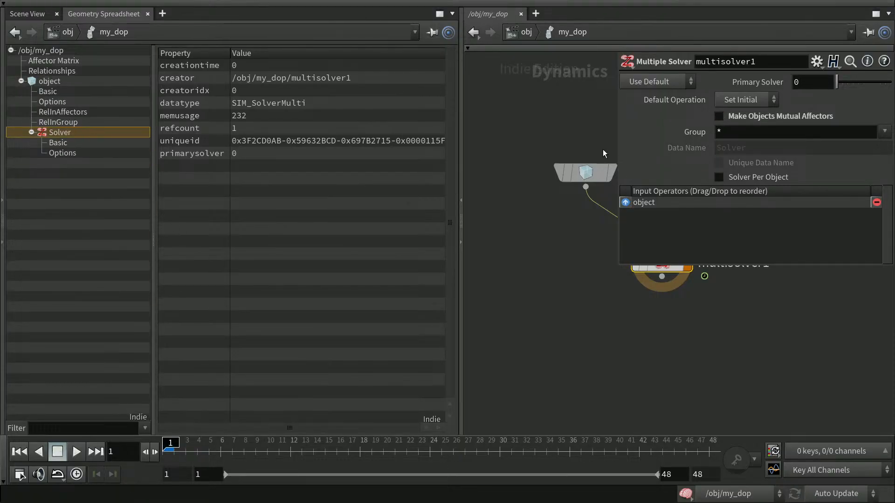
left_click(720, 117)
left_click(719, 117)
left_click(719, 117)
left_click(720, 116)
key("p")
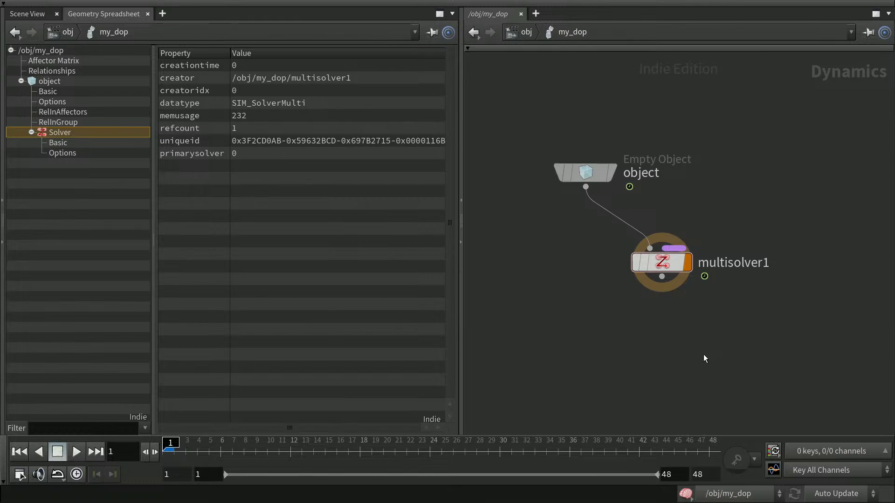
Move the object node slightly further left of multisolver1 in the network
mouse_move(730, 348)
middle_mouse_down()
mouse_move(723, 324)
mouse_move(728, 330)
middle_mouse_up()
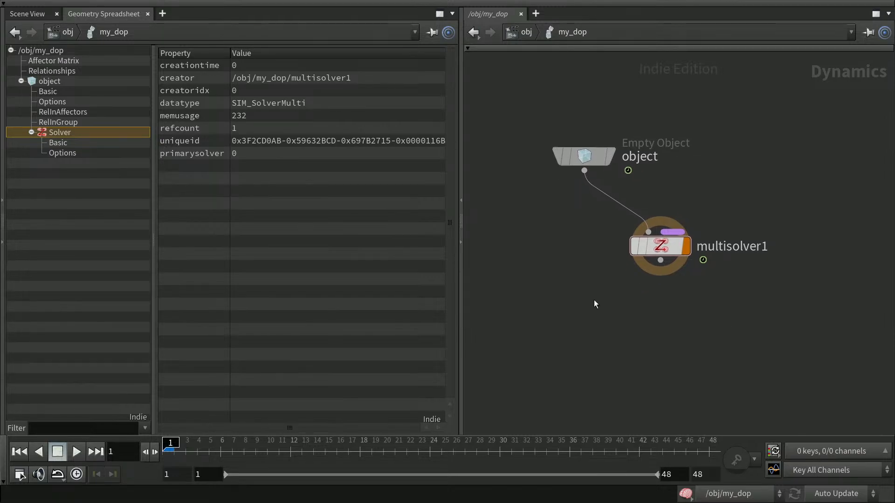
middle_click_drag(600, 320, 599, 321)
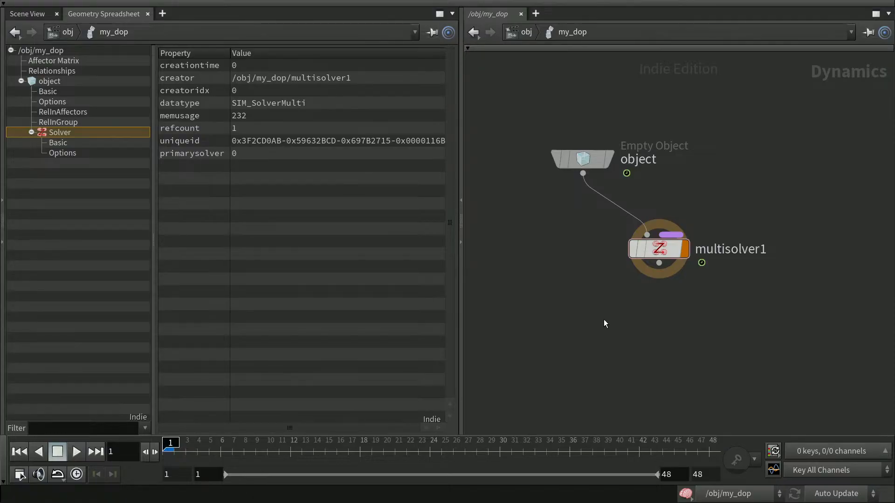
middle_click_drag(596, 315, 592, 334)
left_click_drag(586, 182, 560, 174)
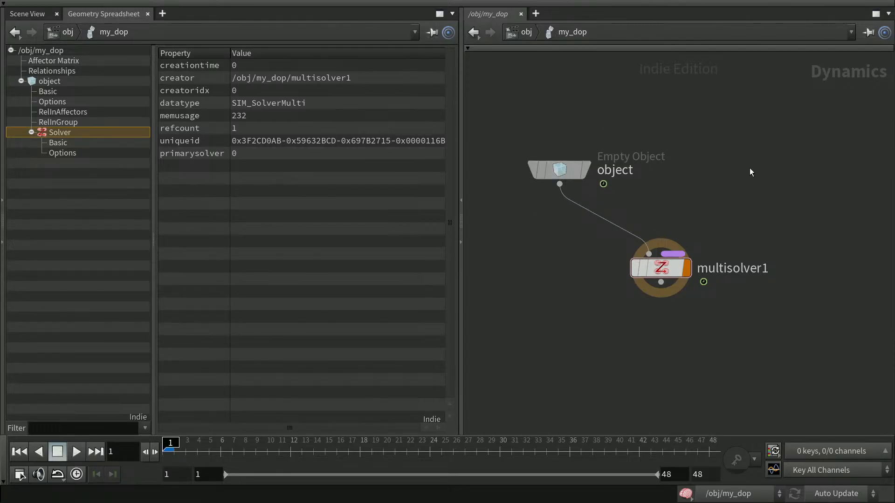
Add a SOP Solver node beside the object node and connect it to the solvers input of multisolver1
key("Tab")
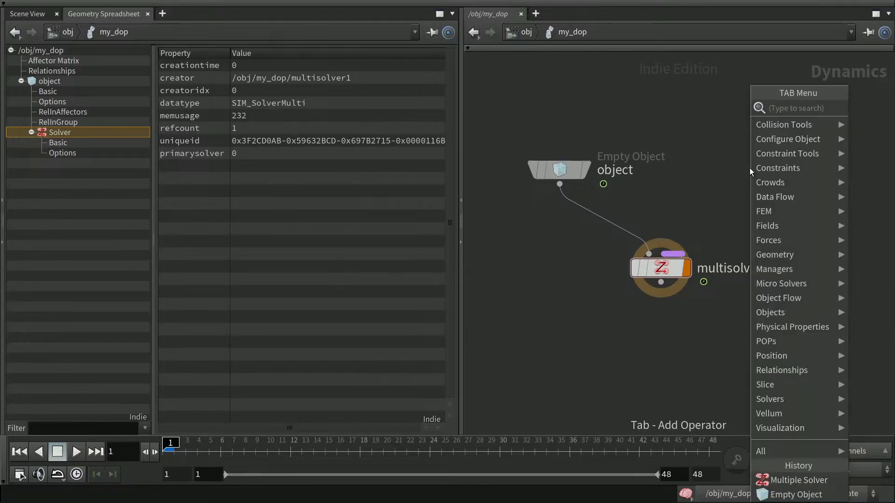
type("sopsolver")
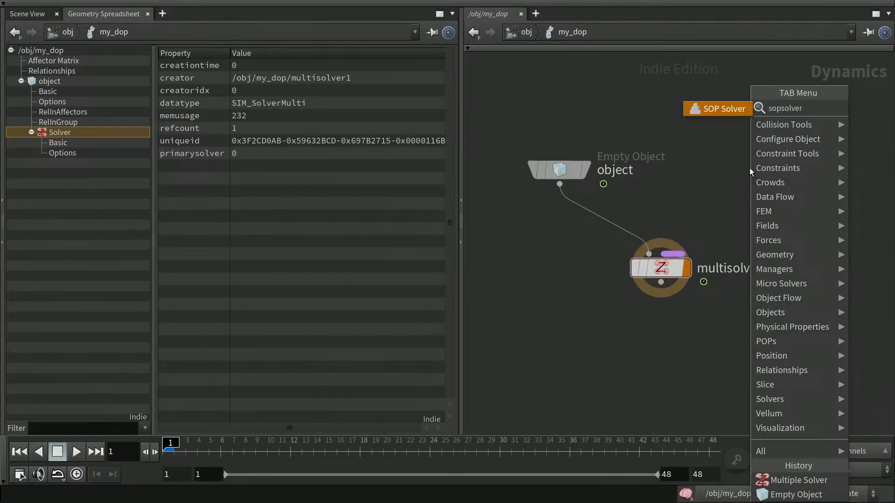
key("Return")
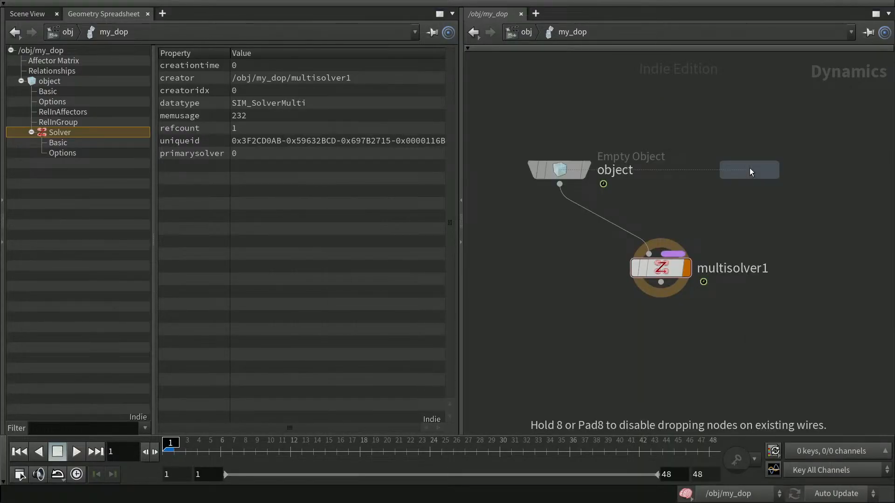
left_click(749, 171)
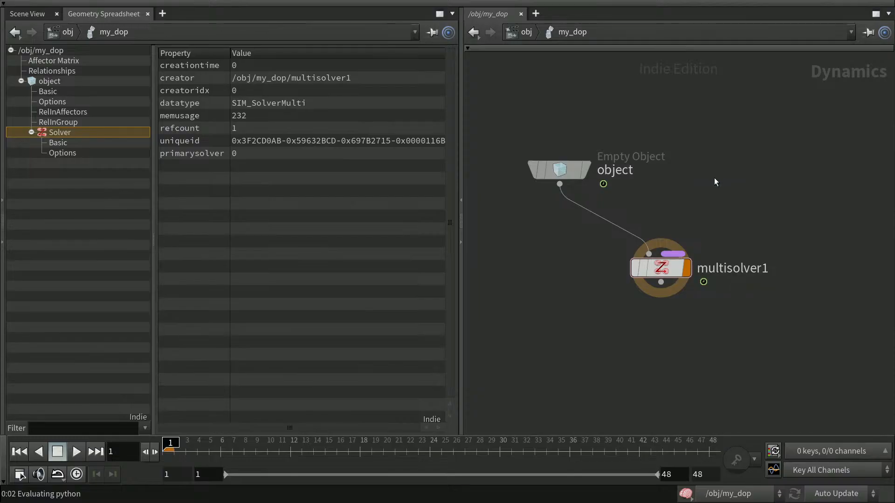
left_click_drag(718, 185, 667, 296)
mouse_move(716, 174)
left_mouse_down()
mouse_move(702, 175)
mouse_move(730, 166)
left_mouse_up()
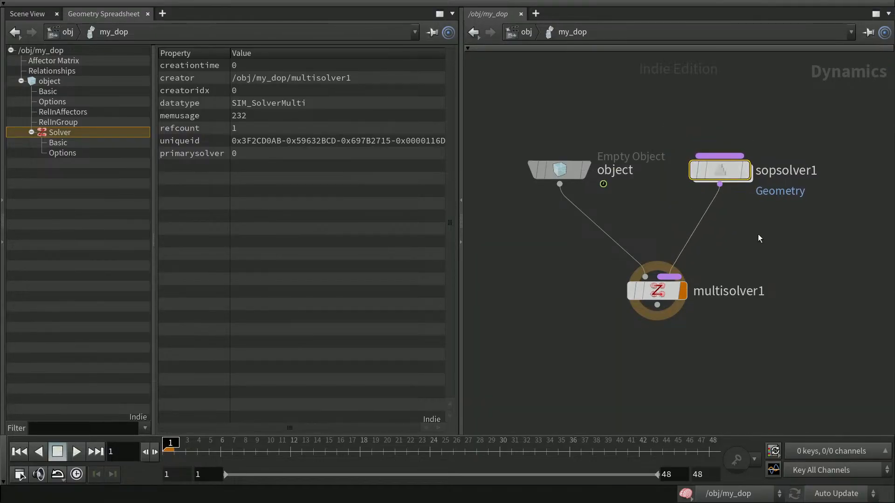
Enter sopsolver1 and delete all of its default nodes, including dop_geometry, impacts, feedbacks and relationship_geometry
left_click(729, 170)
mouse_move(730, 172)
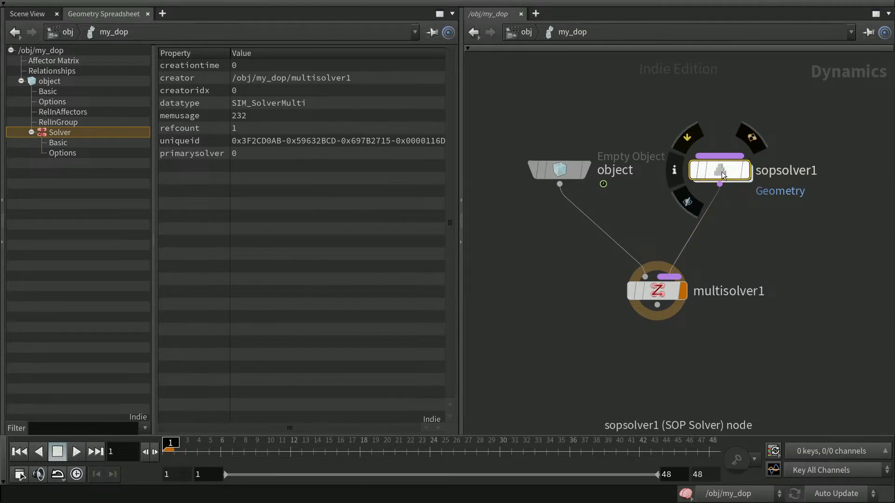
double_click(727, 172)
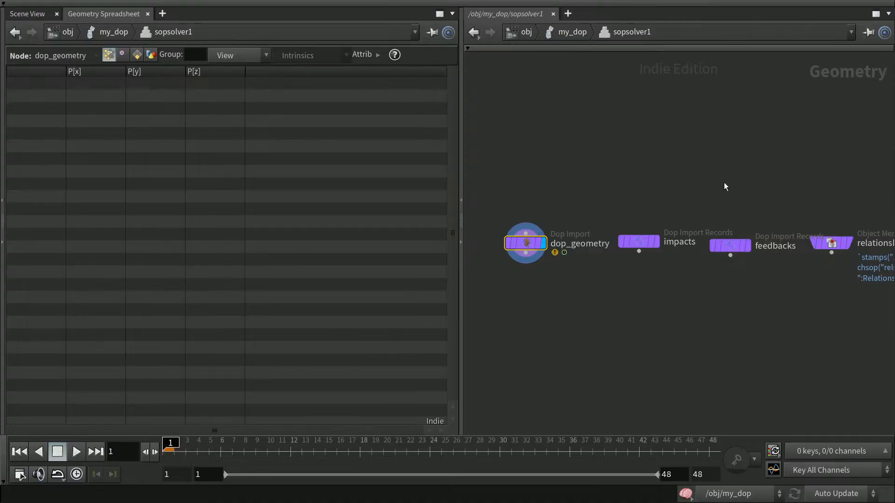
left_click_drag(498, 183, 875, 293)
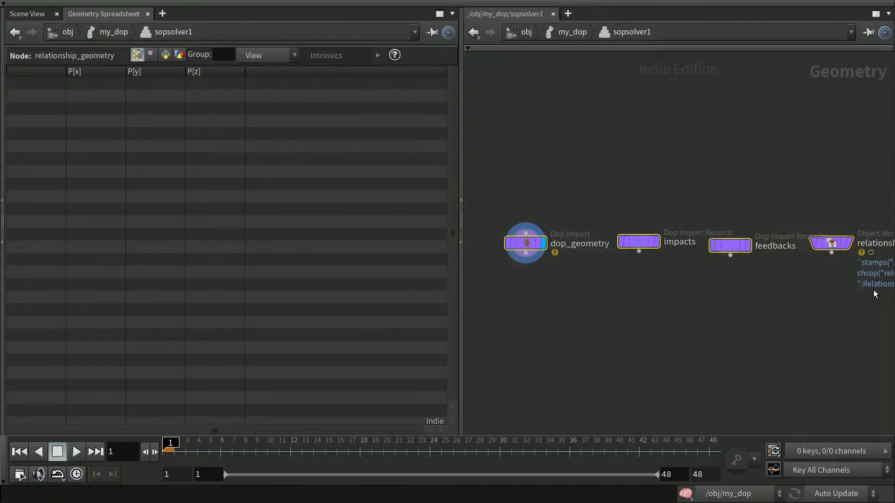
key("Delete")
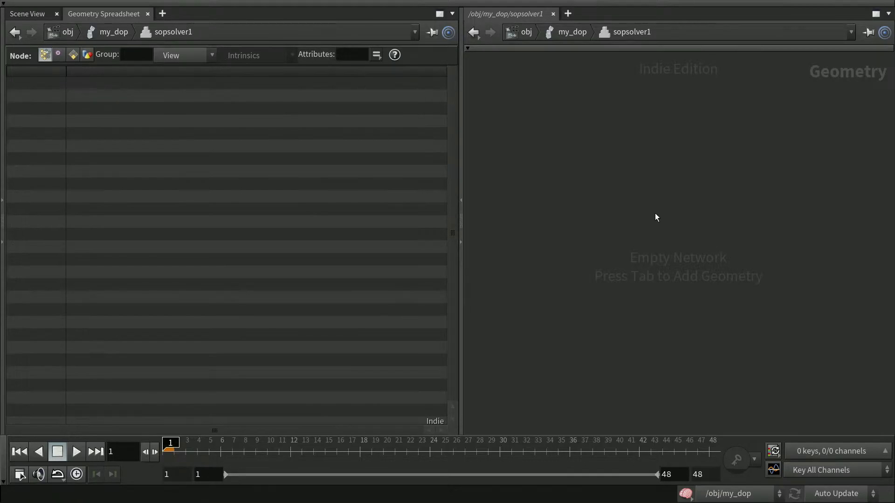
Add an Object Merge node to the empty network inside sopsolver1
key("Tab")
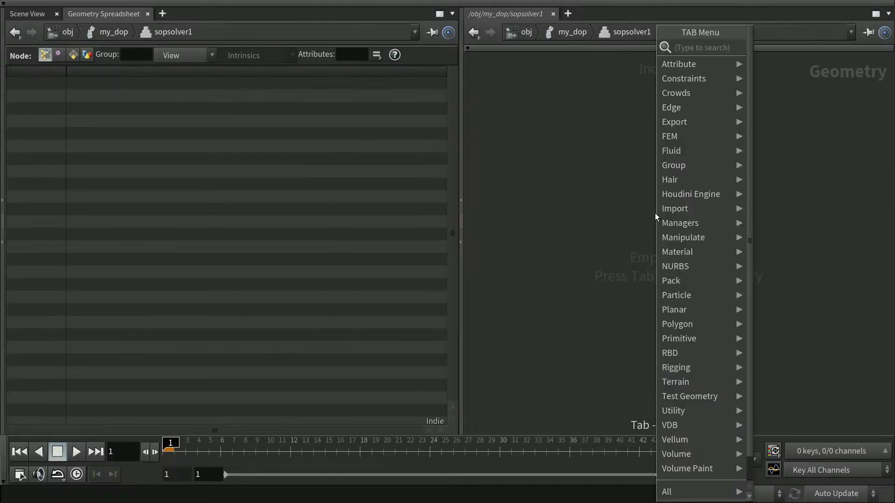
type("merge")
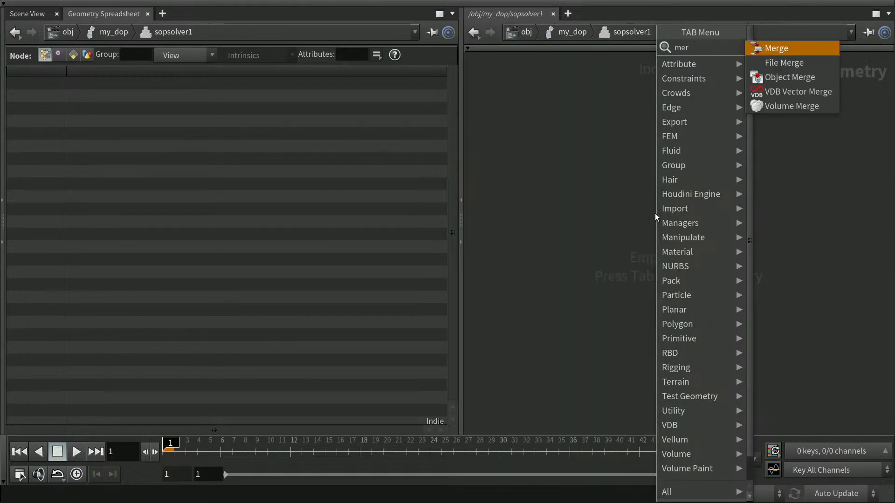
key("Down")
key("Down")
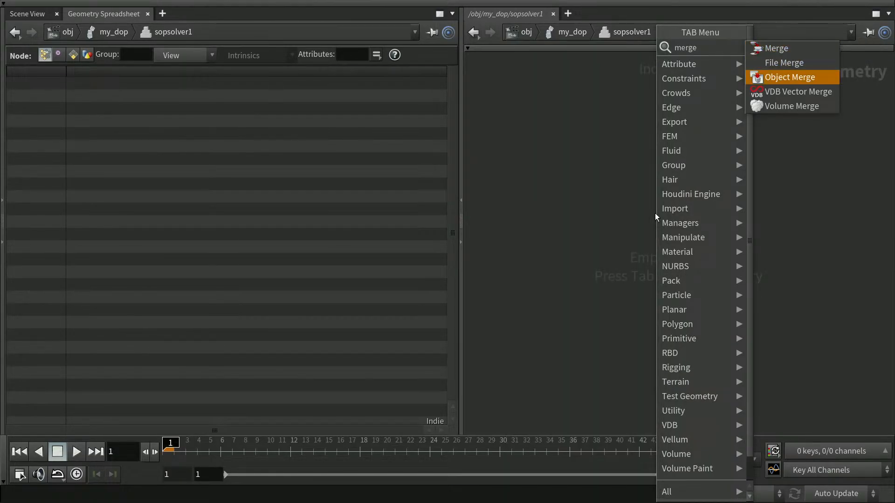
key("Return")
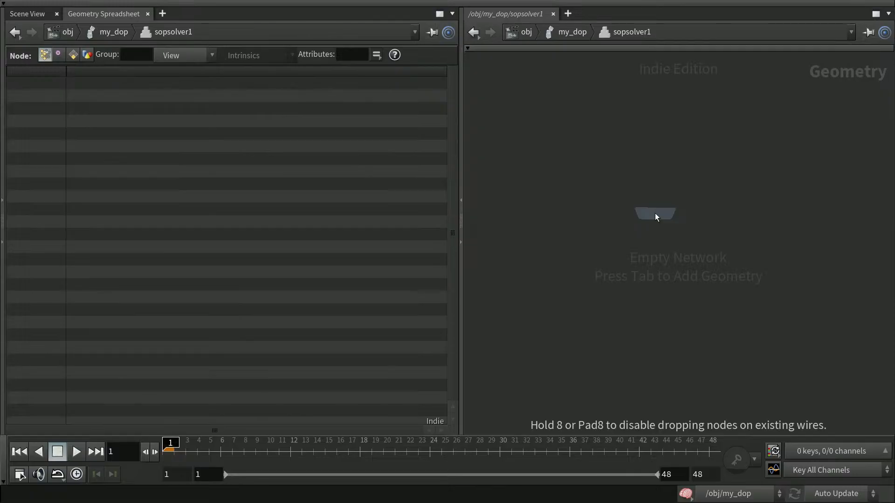
left_click(656, 217)
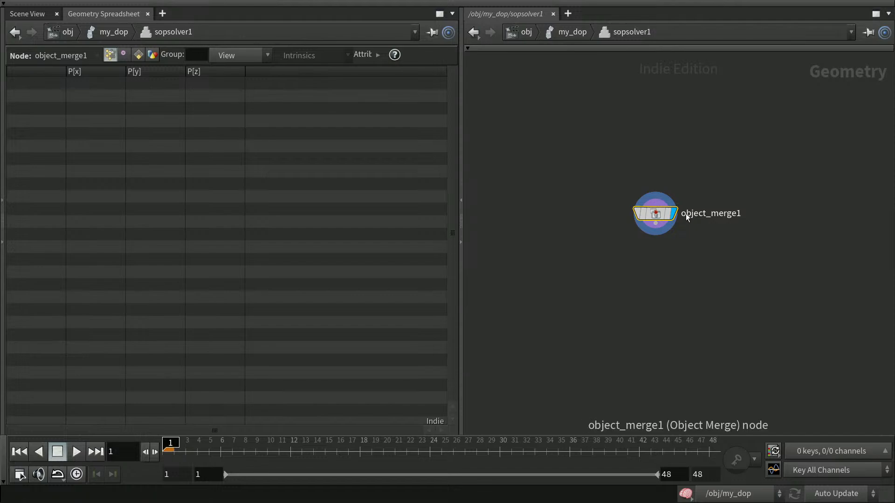
Set Object 1 of the Object Merge node to /obj/my_sop/OUT
key("p")
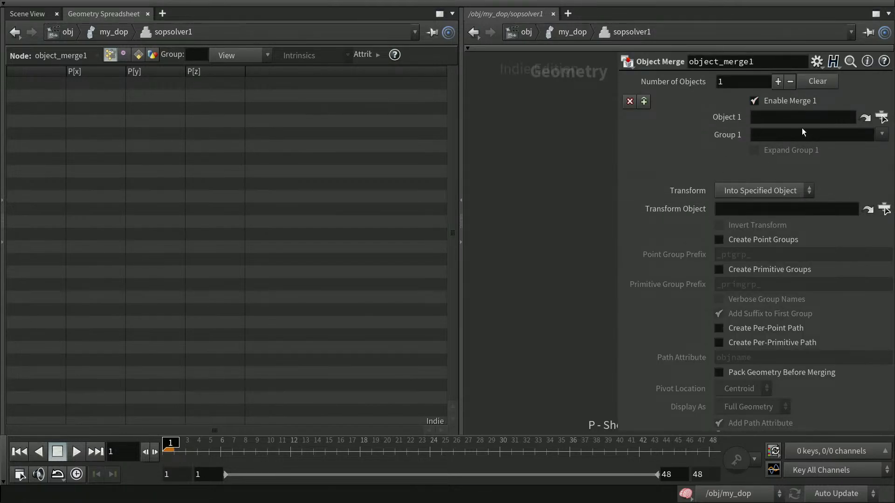
left_click(881, 117)
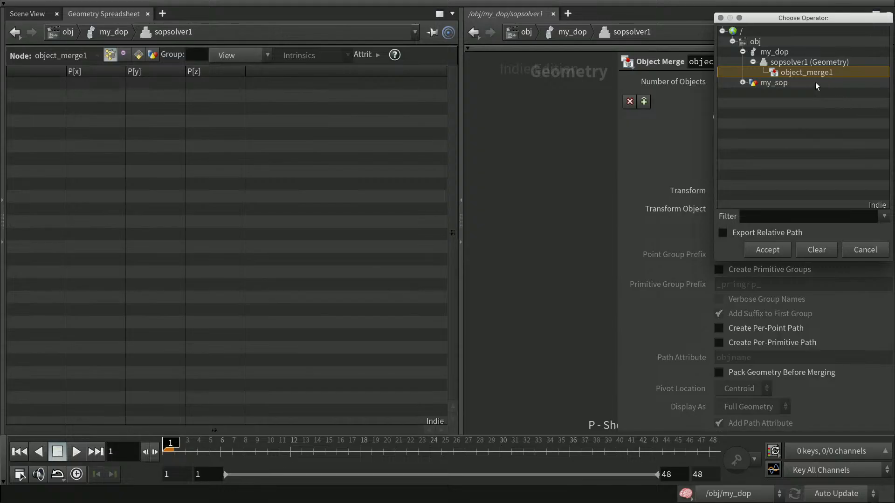
left_click(743, 82)
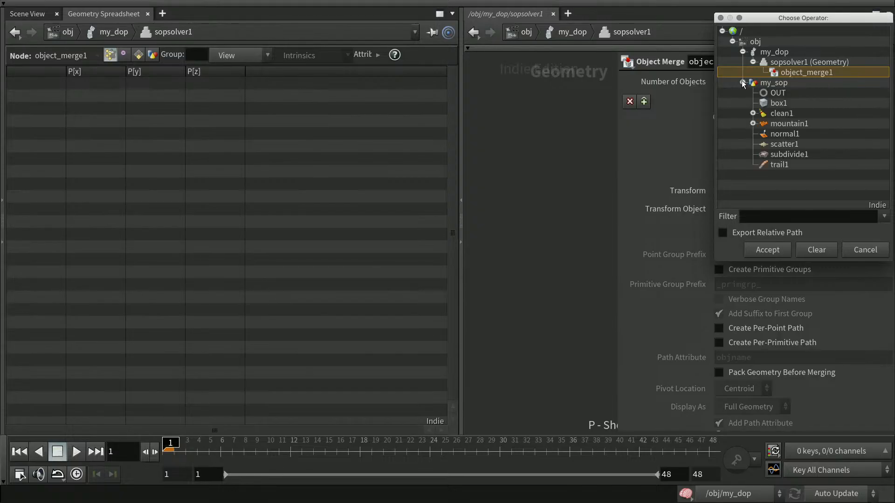
left_click(779, 95)
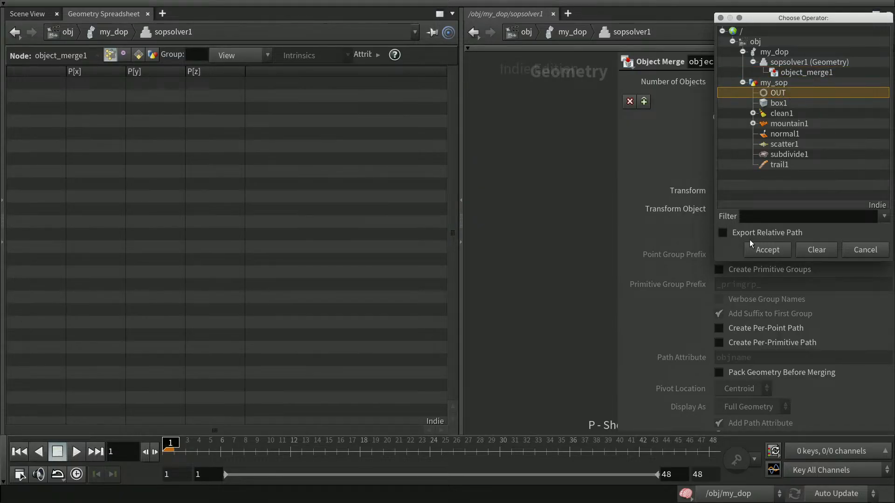
left_click(768, 250)
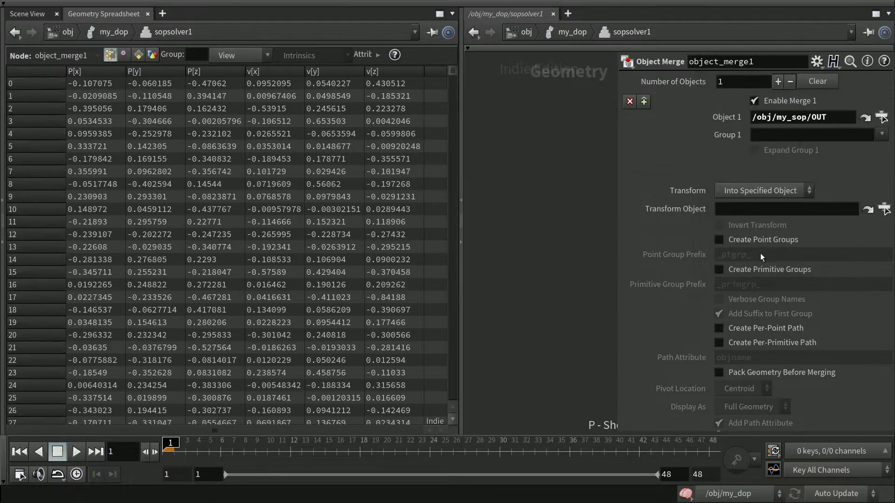
key("p")
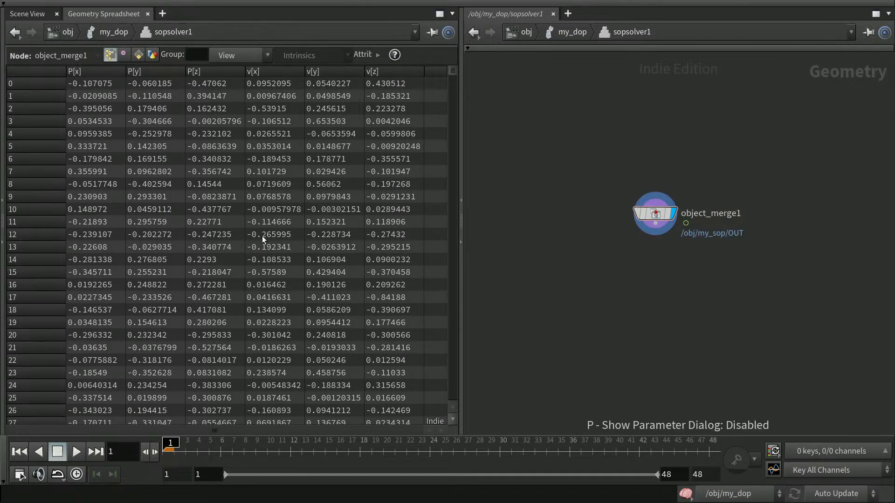
Play the timeline to check the merged point data, return to frame 1 in my_dop and save the scene
left_click(77, 451)
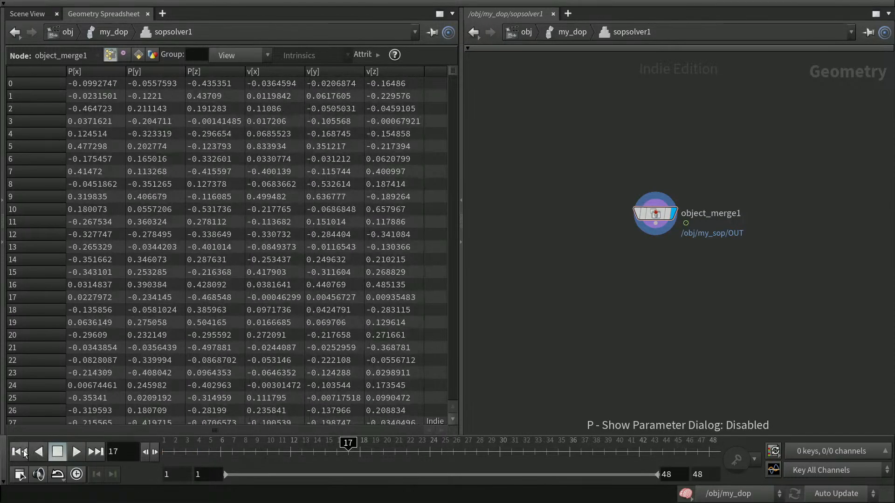
left_click(57, 451)
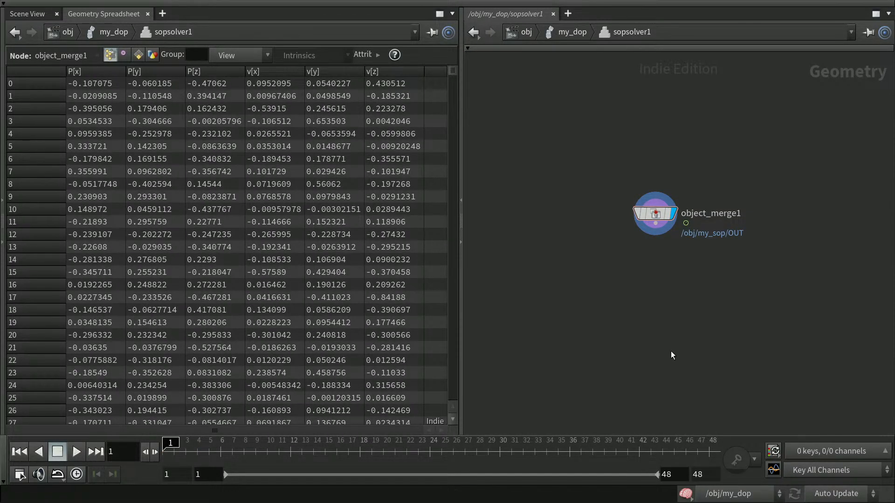
key("u")
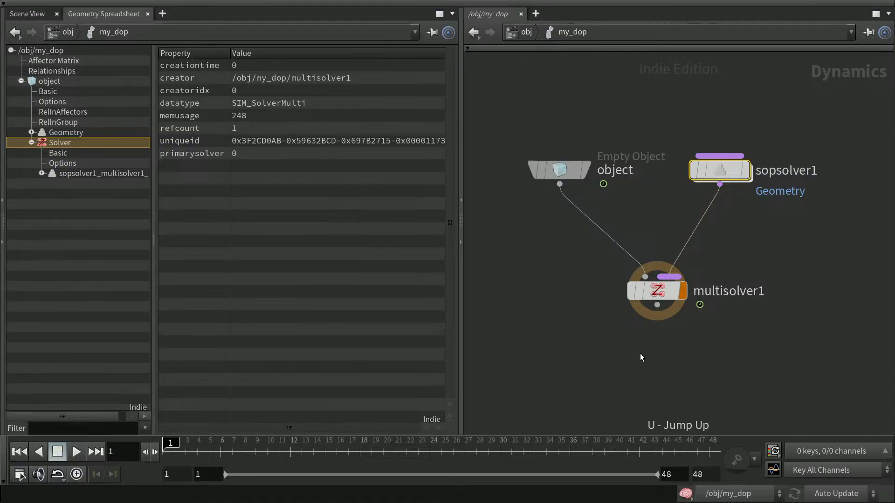
key("ctrl+s")
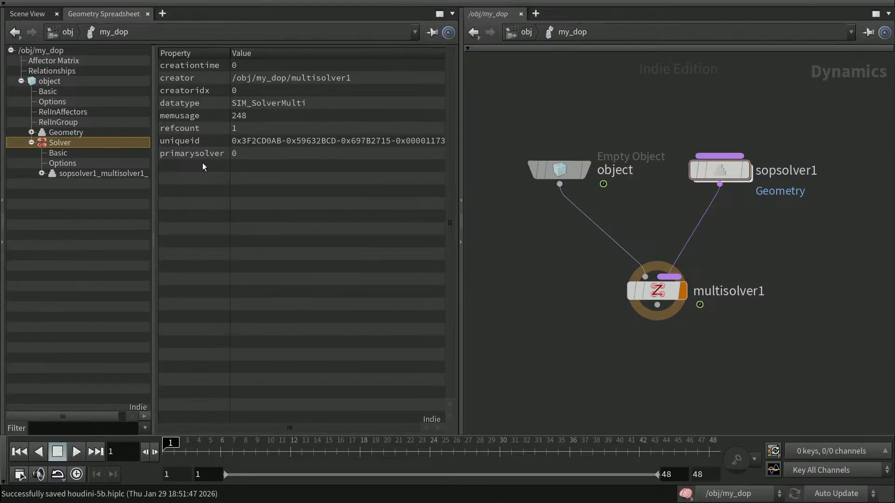
Play the simulation in the scene view to check the animated points, stopping at frame 8
left_click(35, 13)
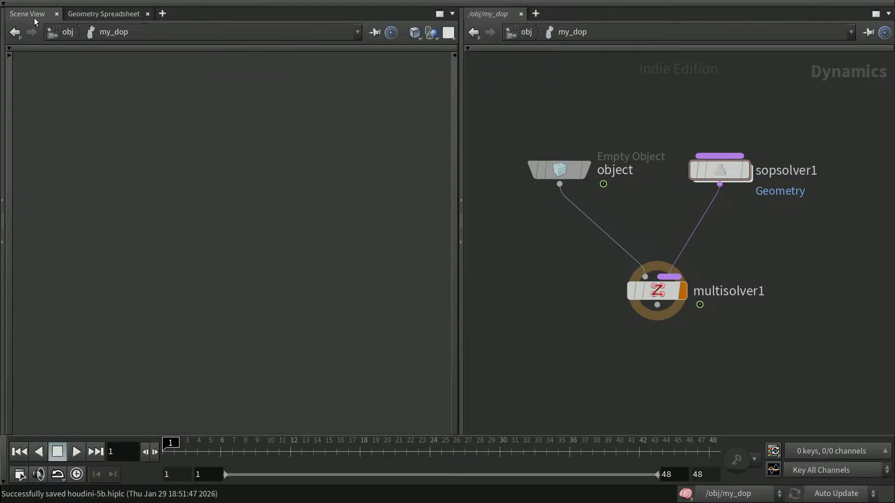
left_click(77, 451)
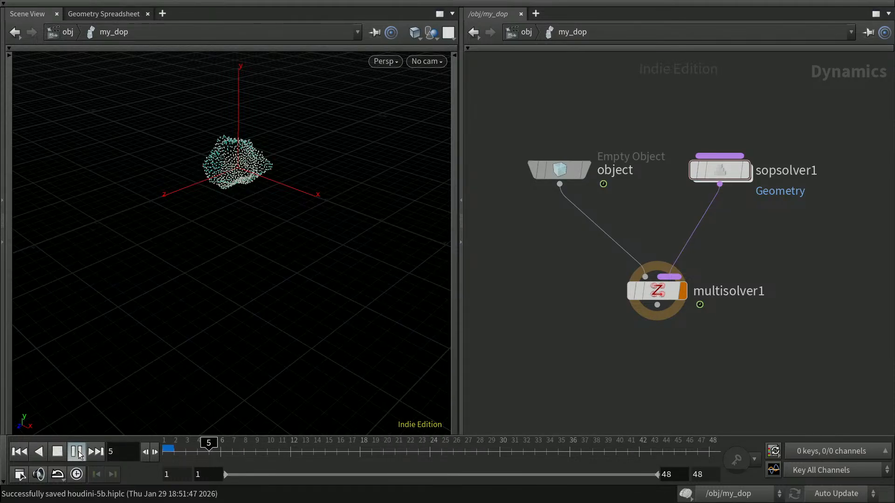
left_click(78, 453)
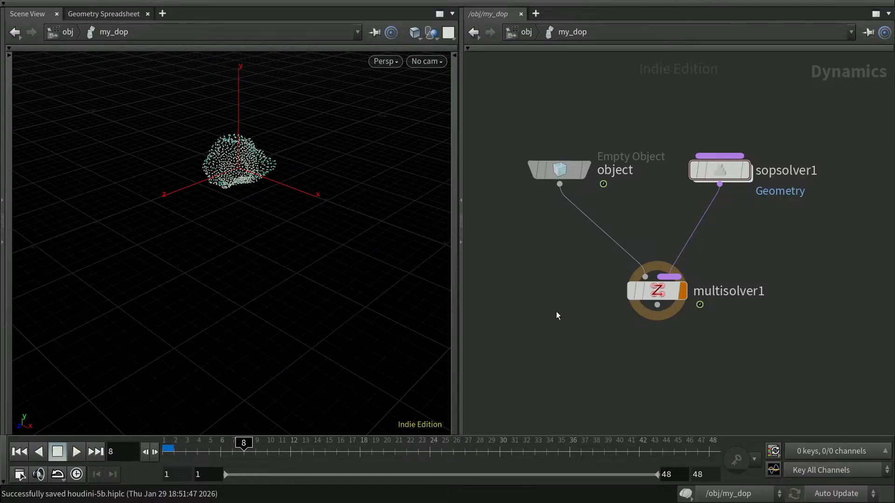
Inside sopsolver1, add a Dop Import node to the left of object_merge1
mouse_move(736, 173)
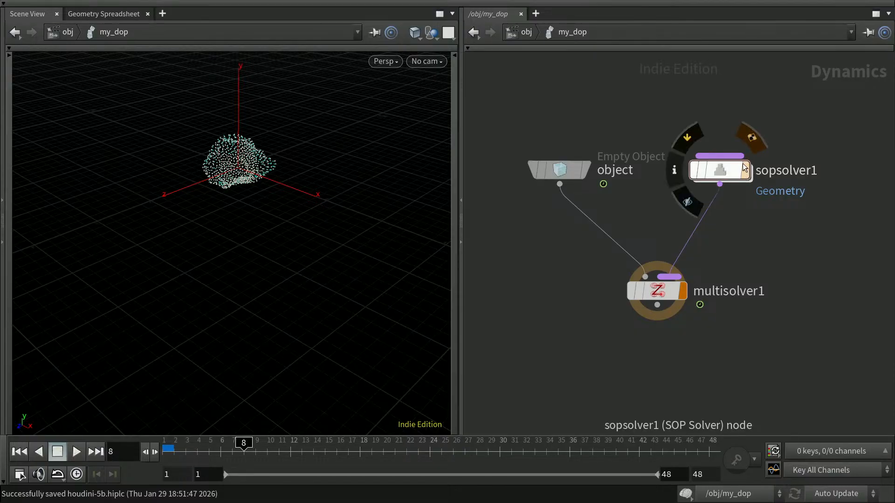
double_click(728, 171)
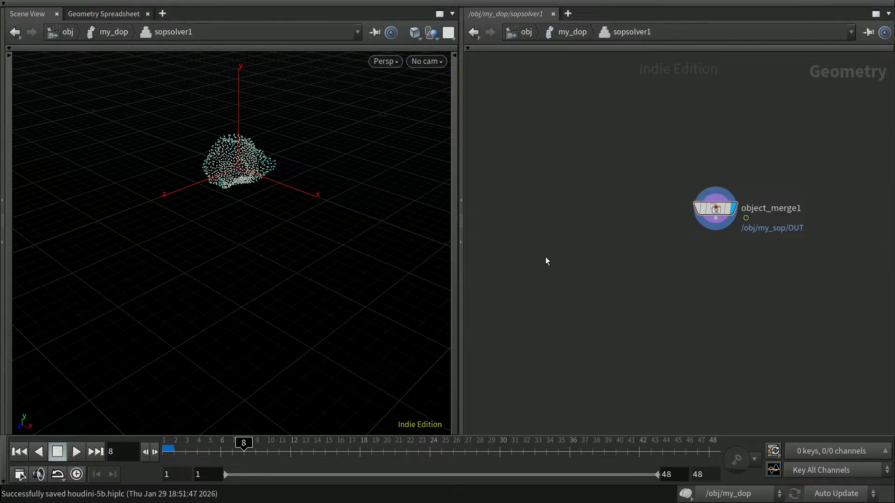
key("Tab")
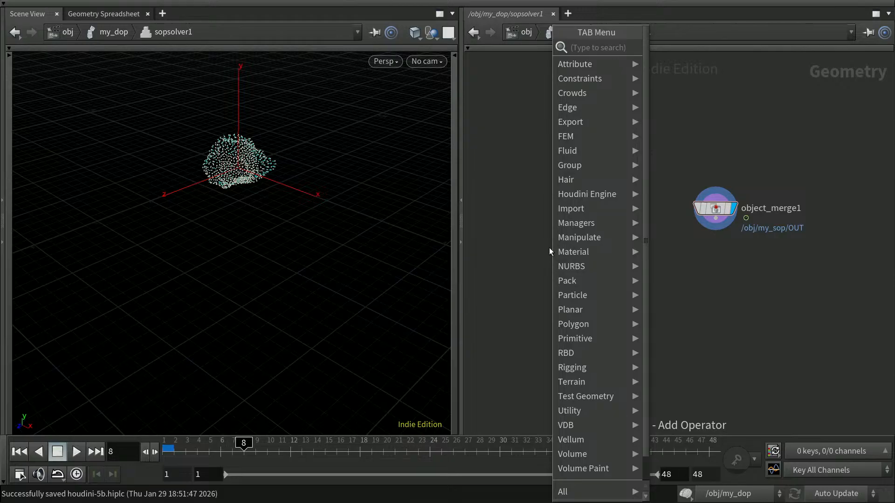
type("dop im")
key("Return")
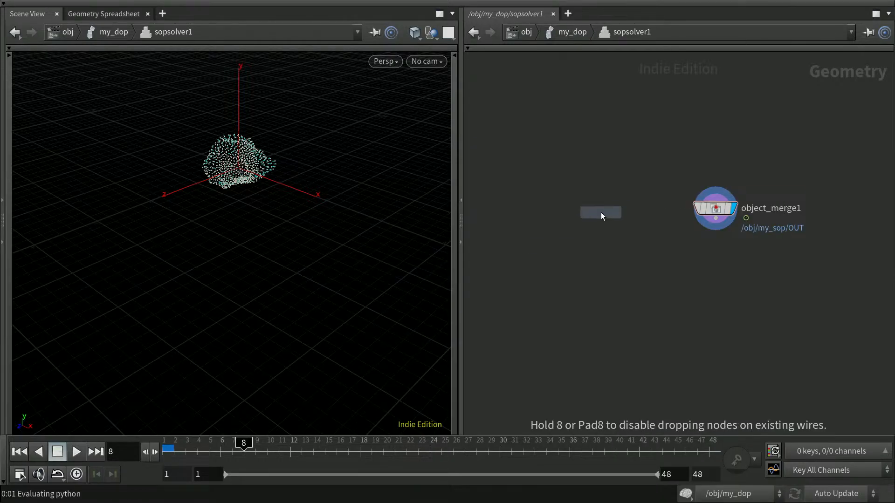
left_click(582, 212)
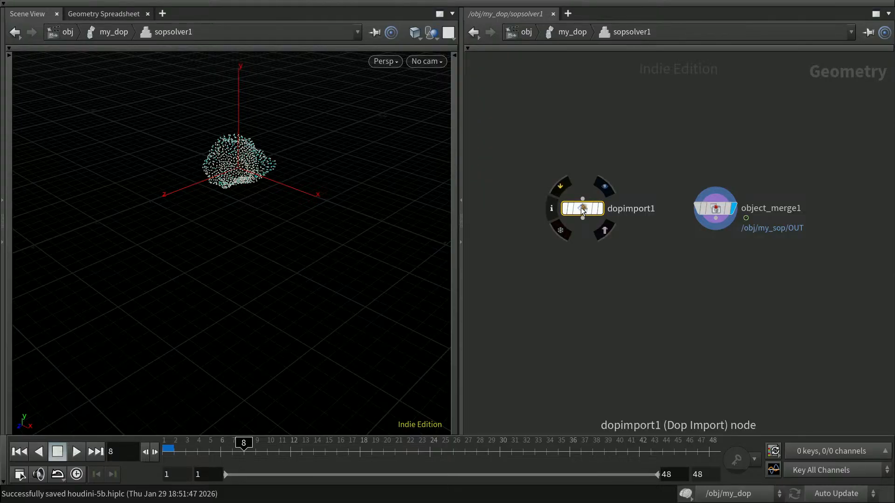
Set the DOP Network parameter of dopimport1 to the relative path ".."
key("p")
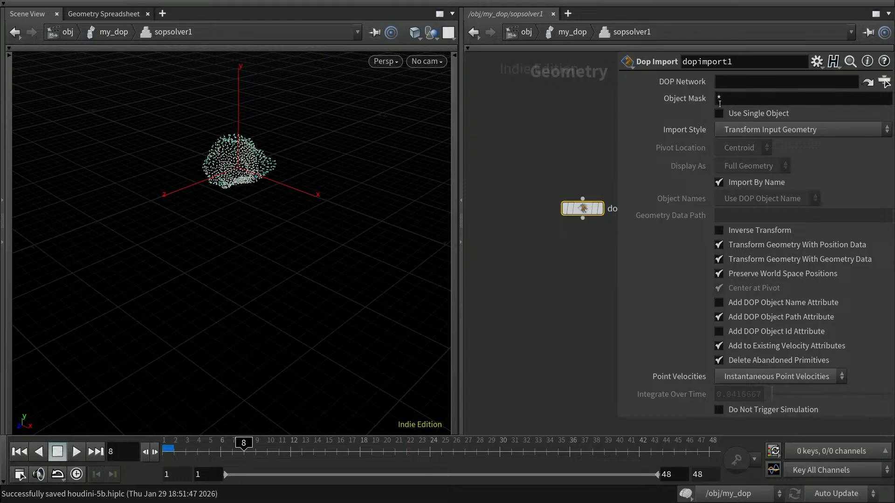
left_click(740, 83)
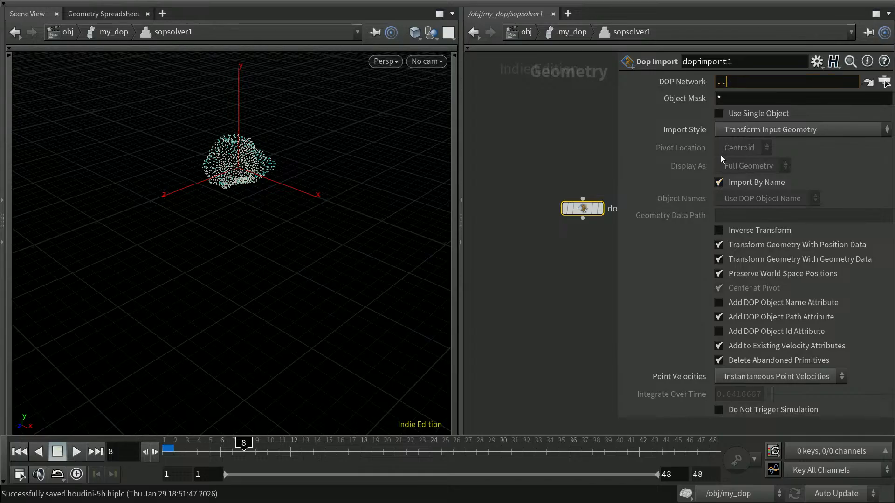
left_click(573, 335)
key("p")
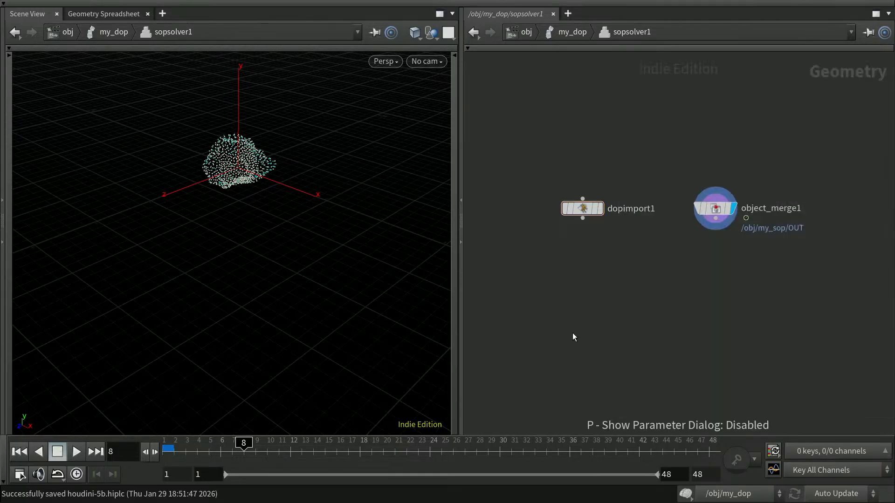
Set dopimport1's Import Style to Fetch Geometry from DOP Network and inspect its points in the Geometry Spreadsheet
key("u")
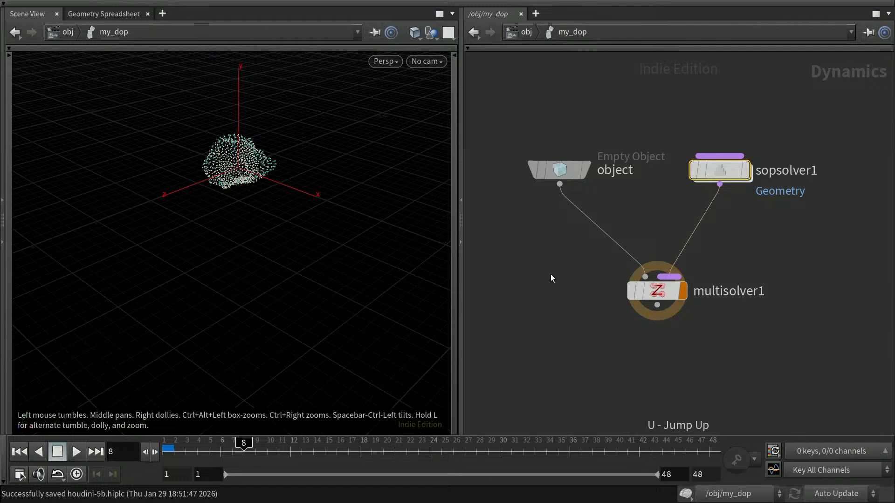
double_click(736, 174)
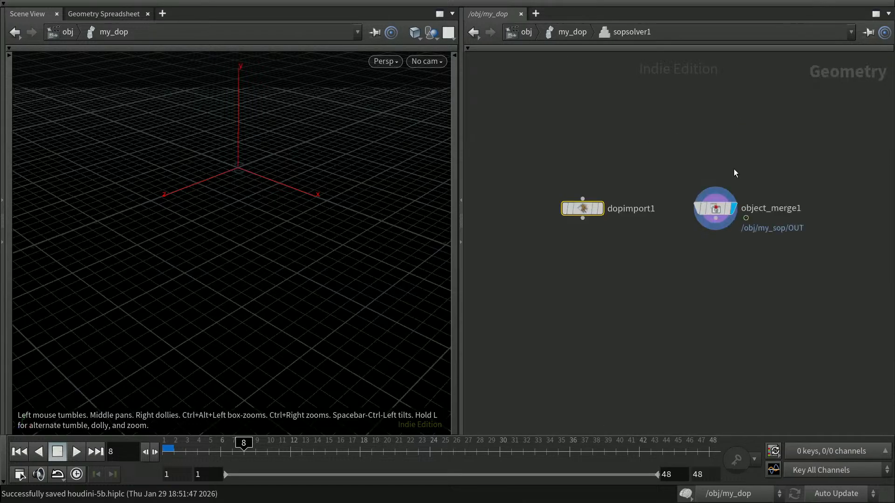
mouse_move(585, 209)
key("p")
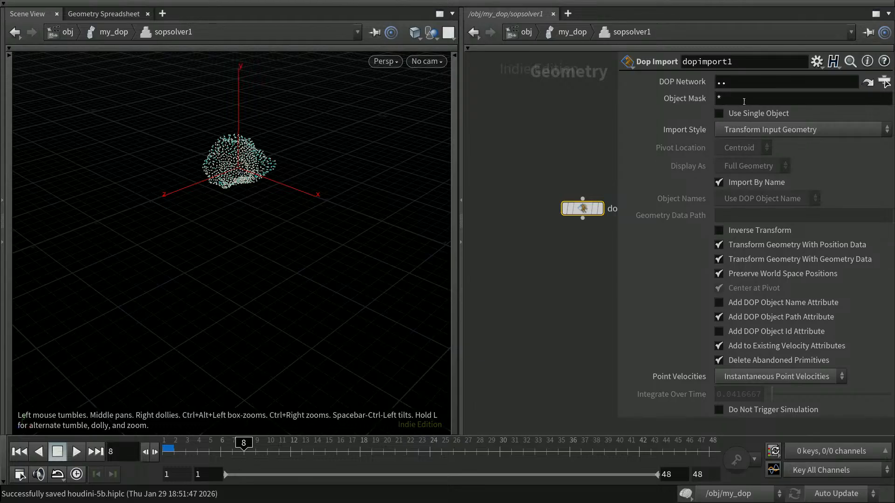
left_click(755, 131)
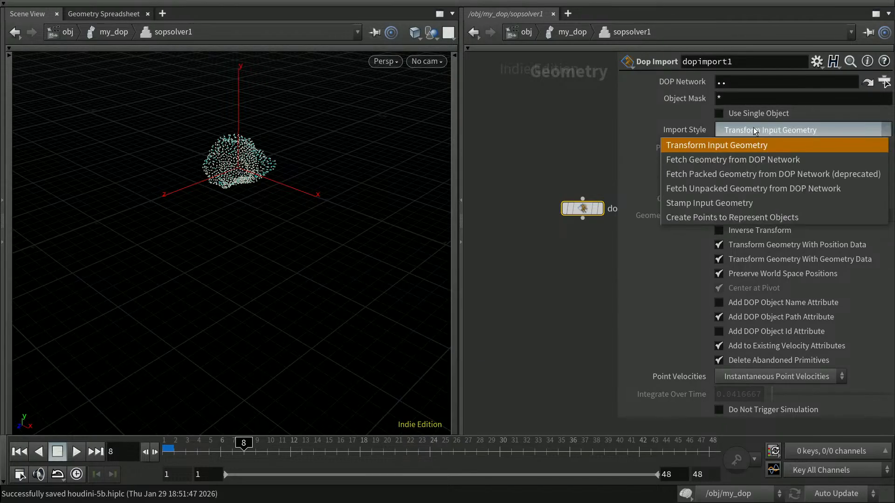
left_click(731, 160)
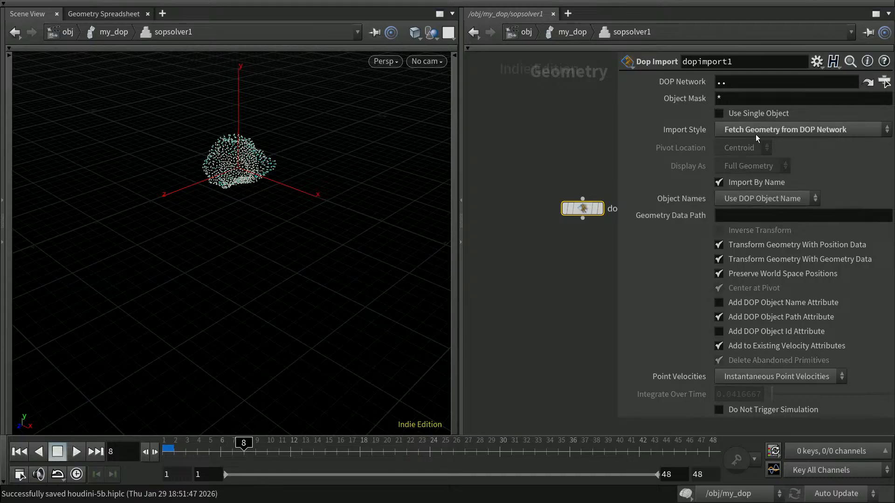
left_click(94, 14)
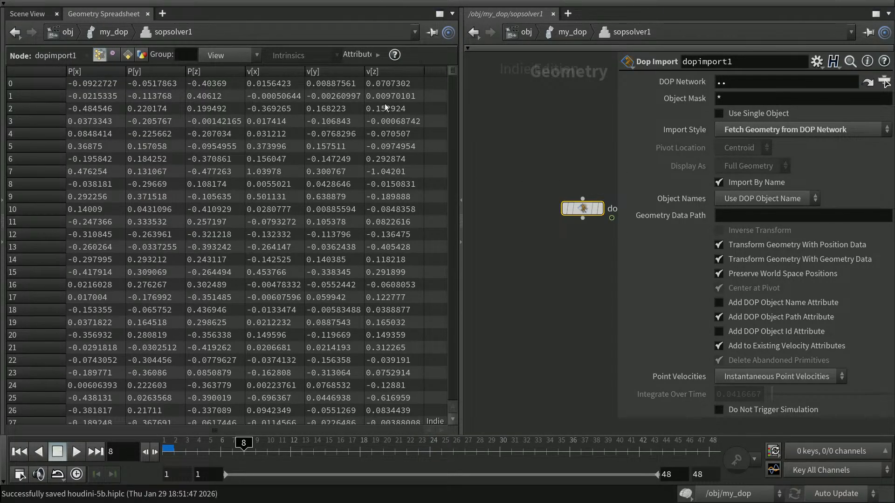
left_click(41, 14)
left_click(117, 15)
On dopimport1, turn off Add DOP Object Path Attribute, choose No Point Velocities, enable Do Not Trigger Simulation, and save the scene
left_click(564, 301)
left_click(719, 318)
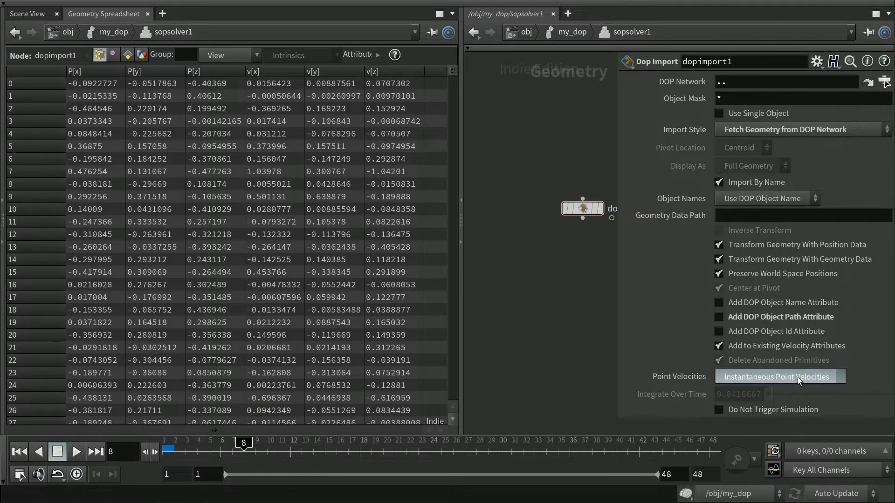
left_click(798, 377)
left_click(799, 388)
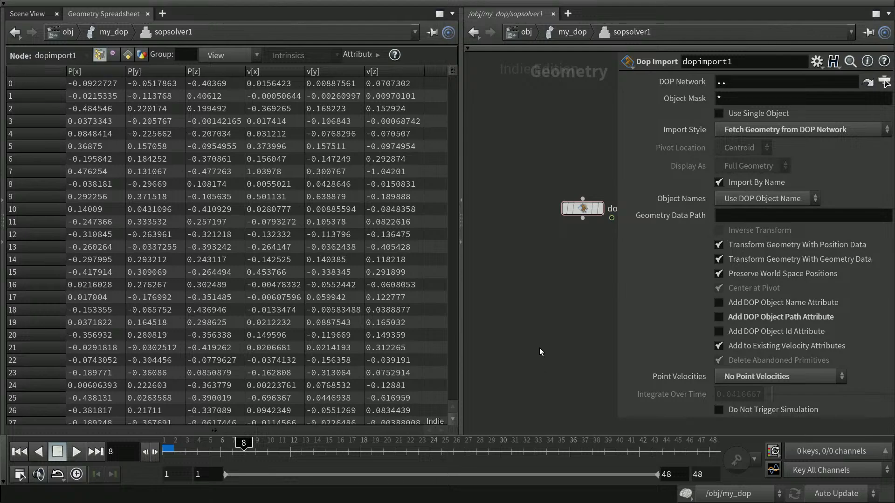
left_click(719, 409)
key("p")
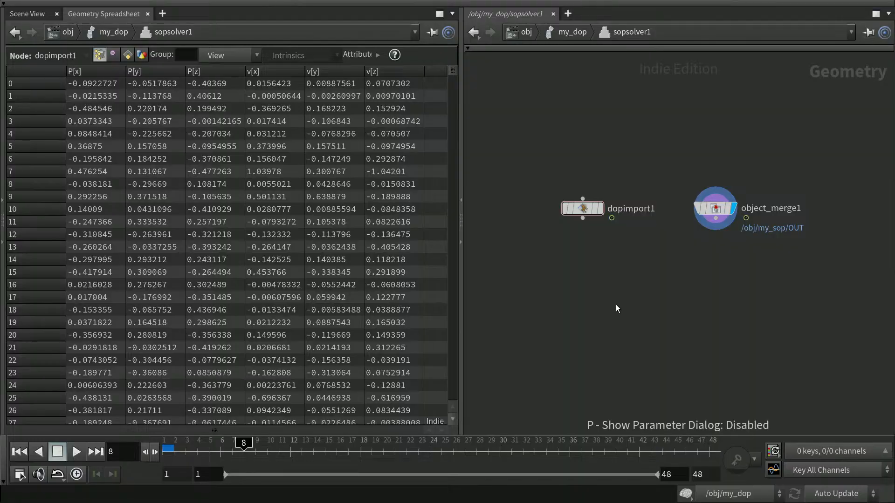
key("ctrl+s")
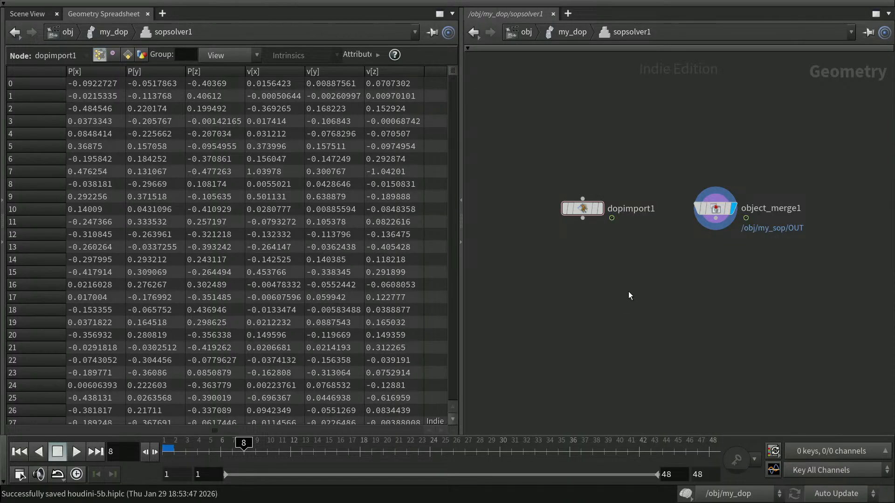
Add a Merge node below dopimport1 and object_merge1, wire both into it in that order, and make it the displayed node
left_click_drag(580, 211, 586, 210)
left_click_drag(716, 210, 718, 209)
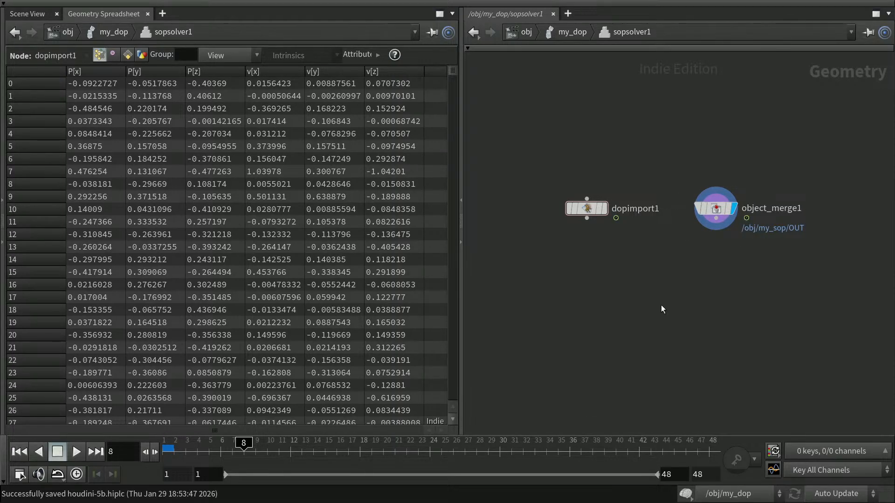
key("Tab")
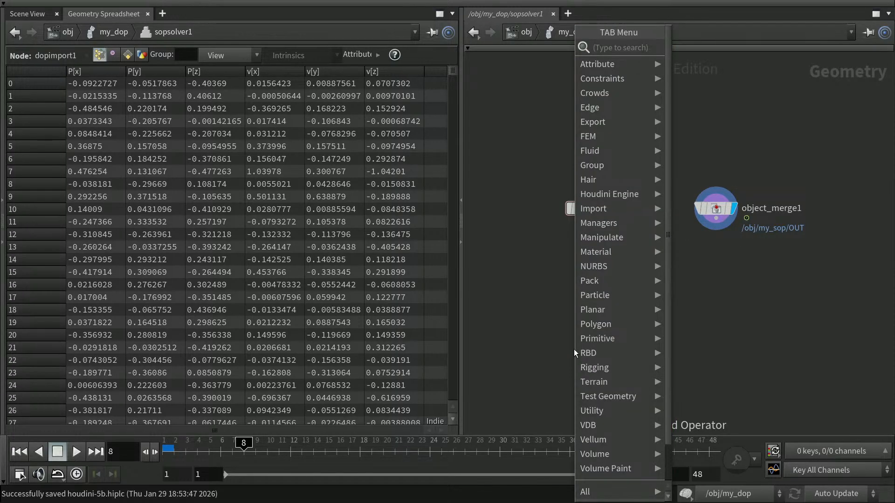
type("merge")
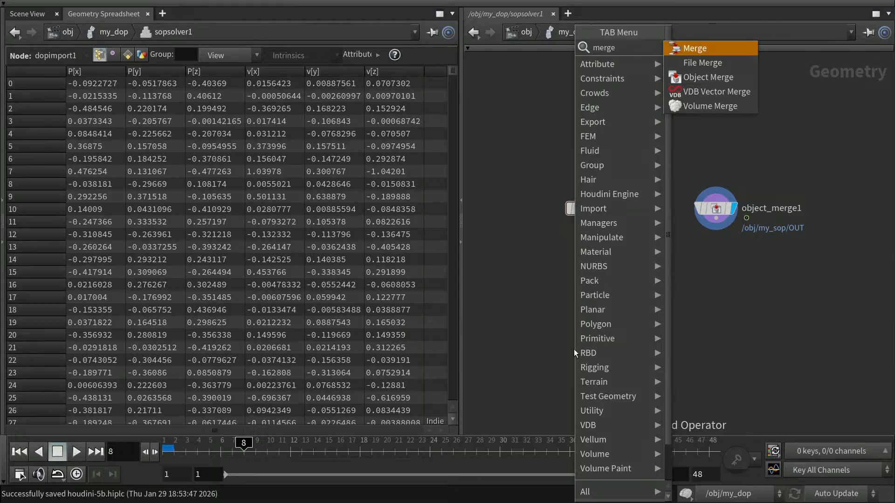
key("Return")
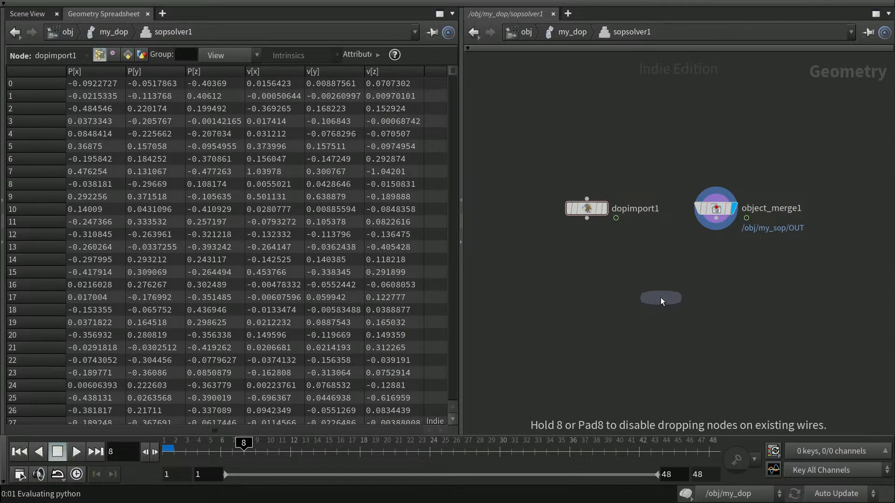
left_click(661, 297)
left_click_drag(587, 218, 658, 286)
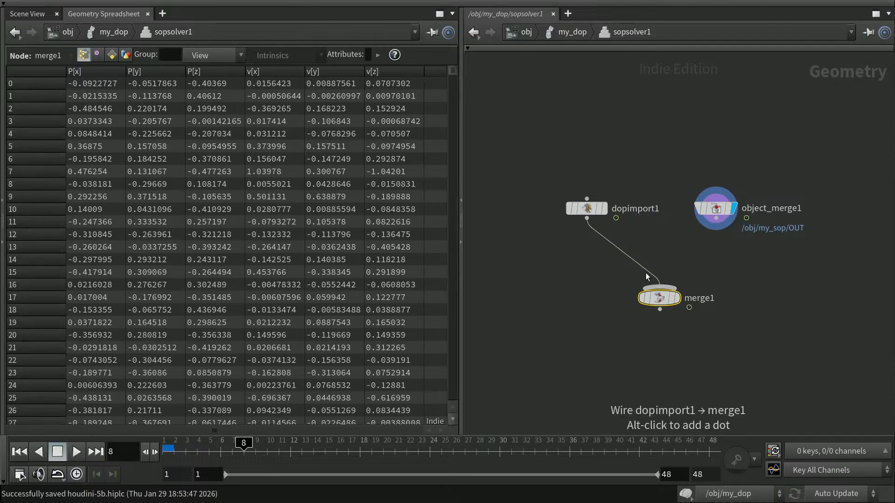
left_click_drag(717, 224, 680, 282)
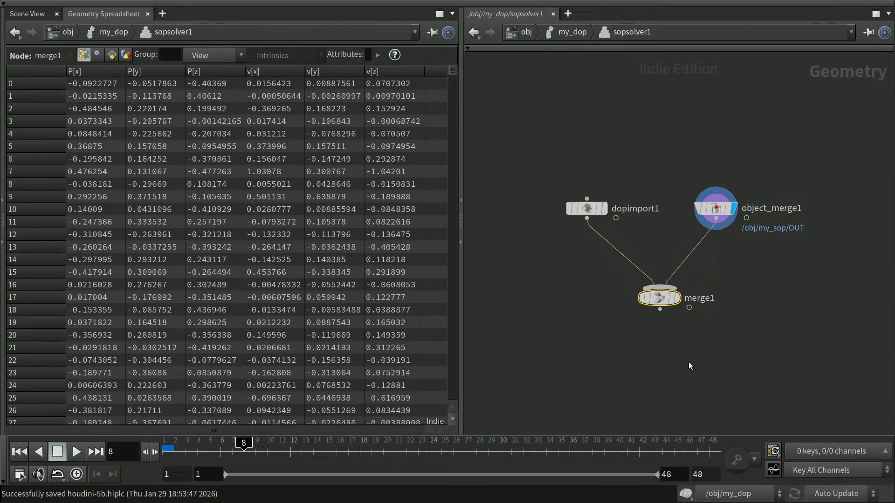
mouse_move(677, 301)
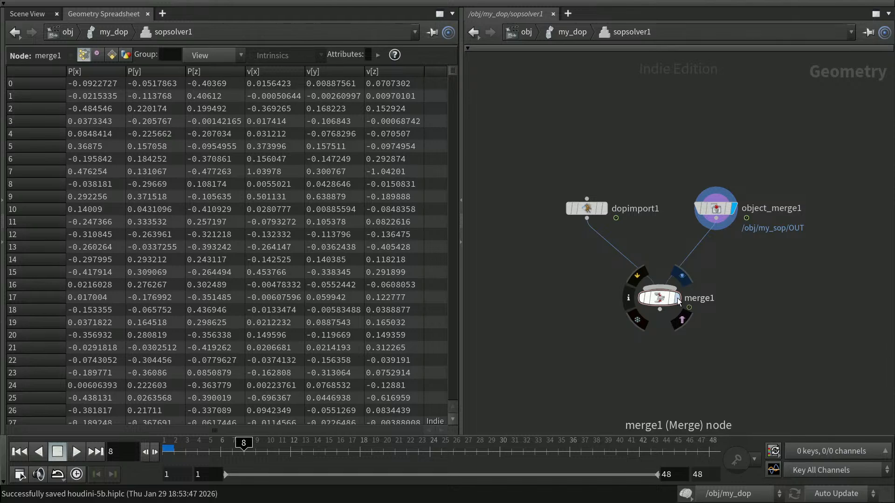
left_click(678, 299)
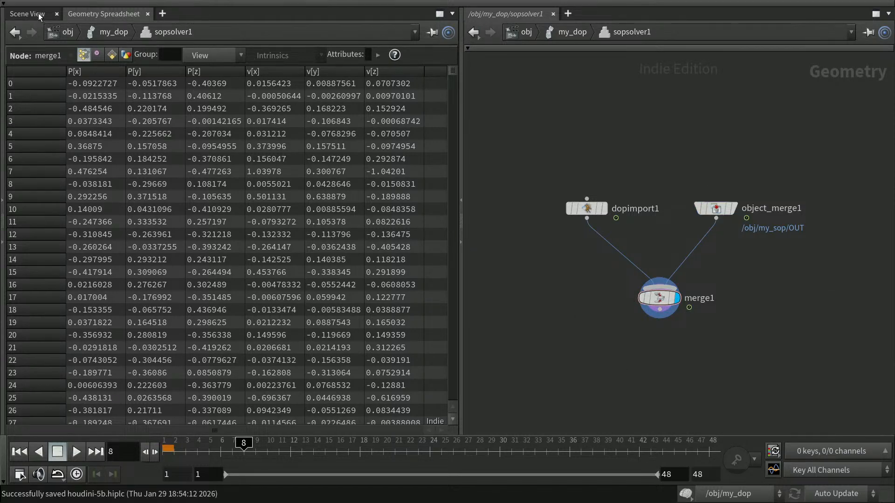
Play the my_dop simulation from frame 1 in the scene view, stop at frame 16 and return to frame 1
left_click(22, 14)
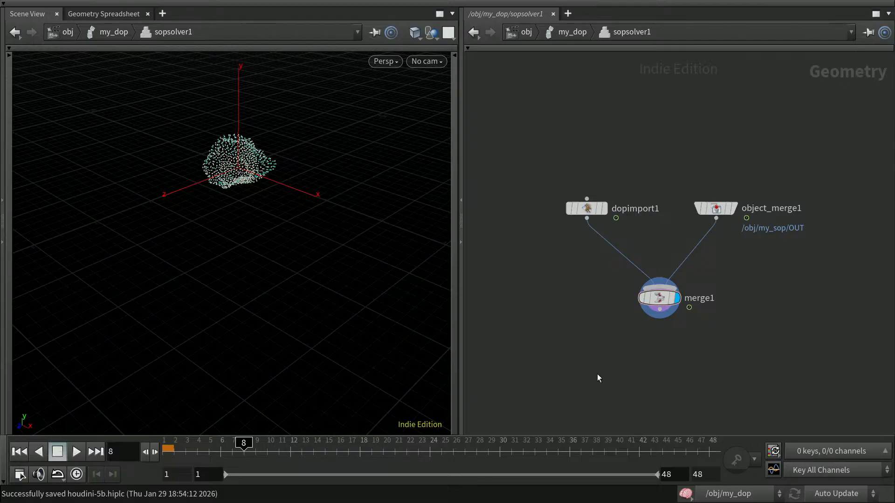
key("u")
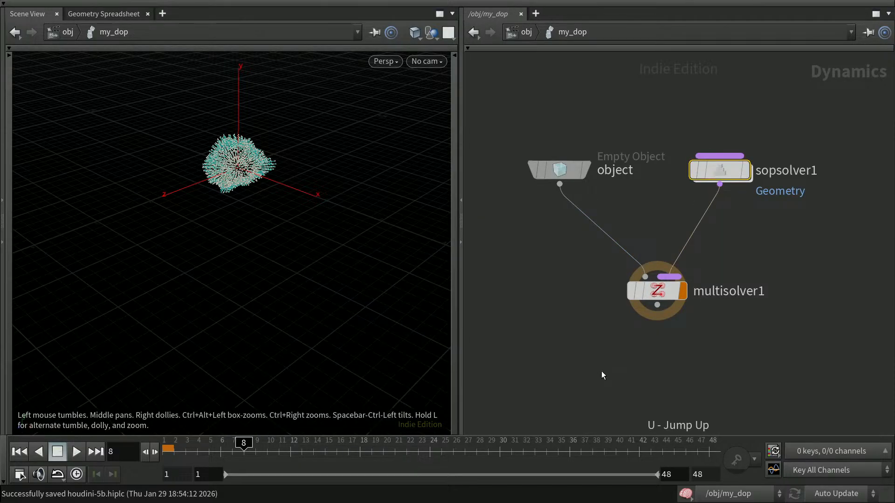
left_click(20, 452)
left_click(78, 452)
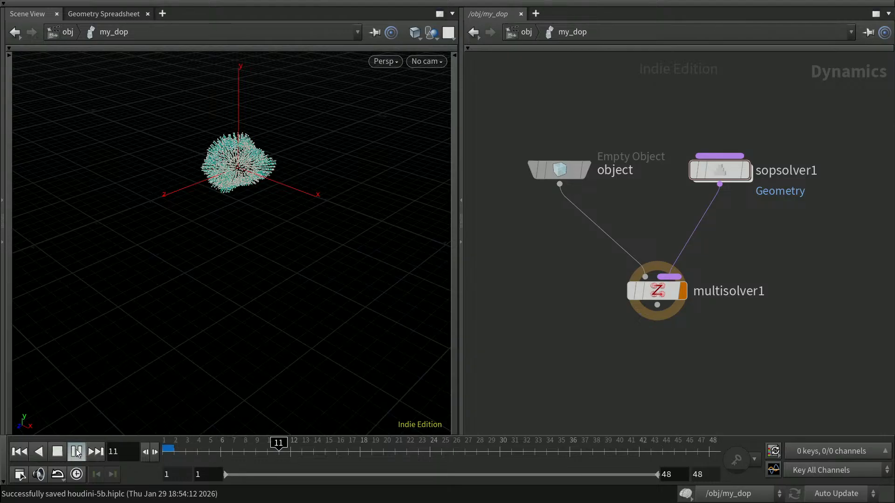
left_click(57, 452)
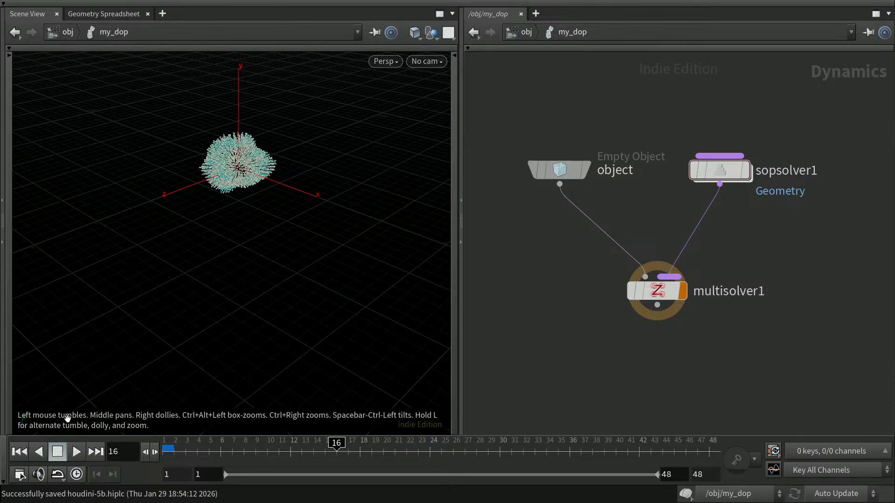
left_click(19, 452)
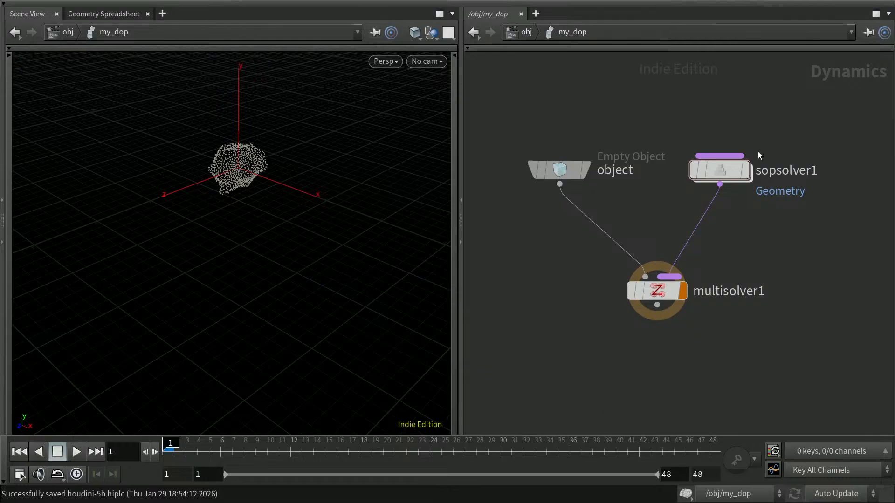
Inside sopsolver1, add an Attribute Wrangle node below merge1
mouse_move(733, 174)
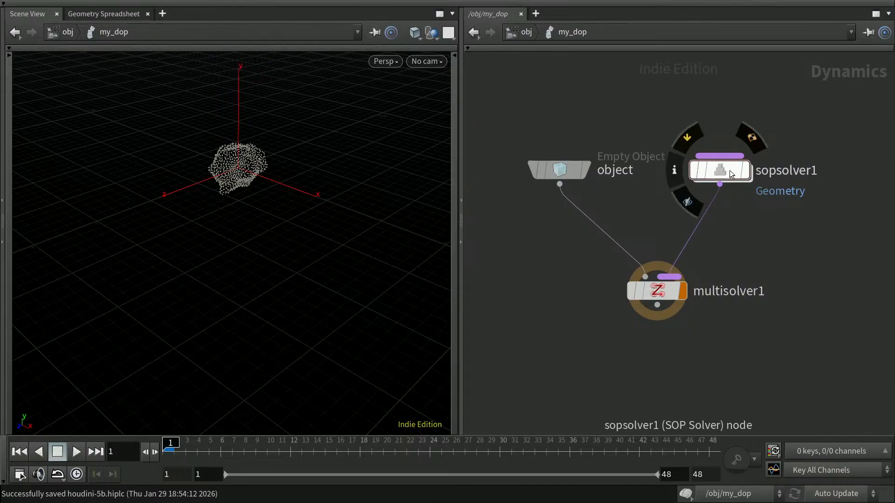
double_click(729, 171)
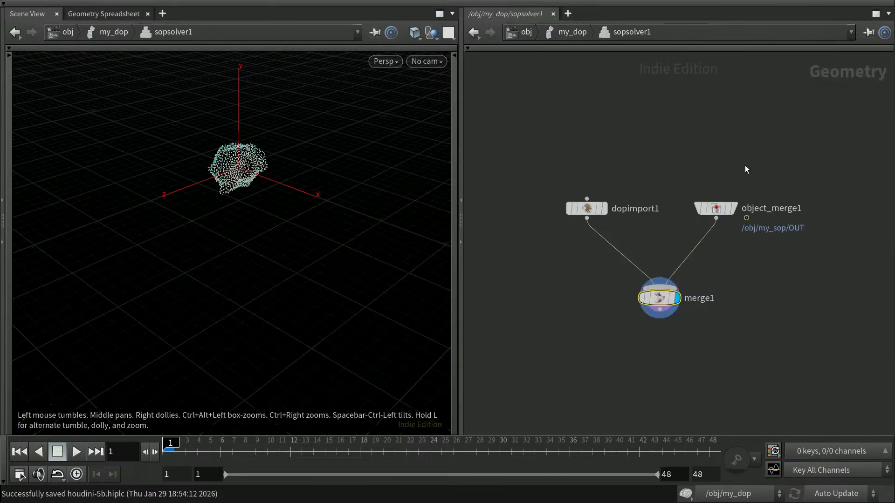
middle_click_drag(706, 373, 703, 316)
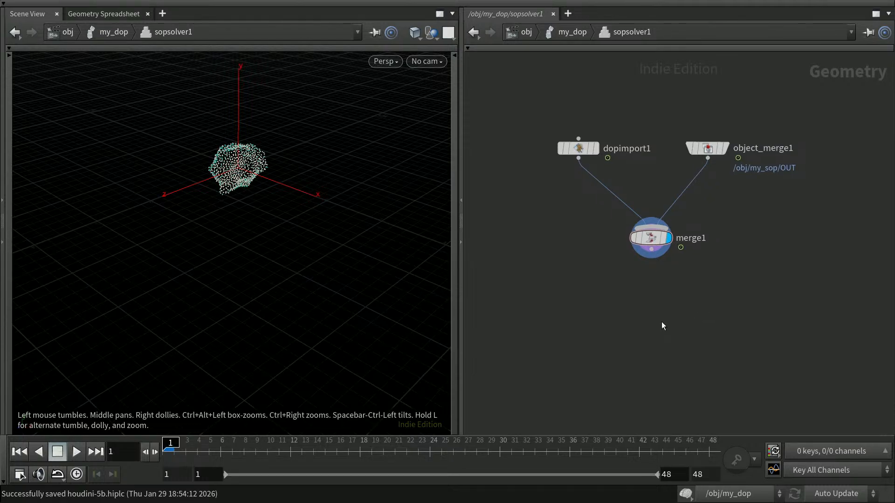
key("Tab")
type("atr")
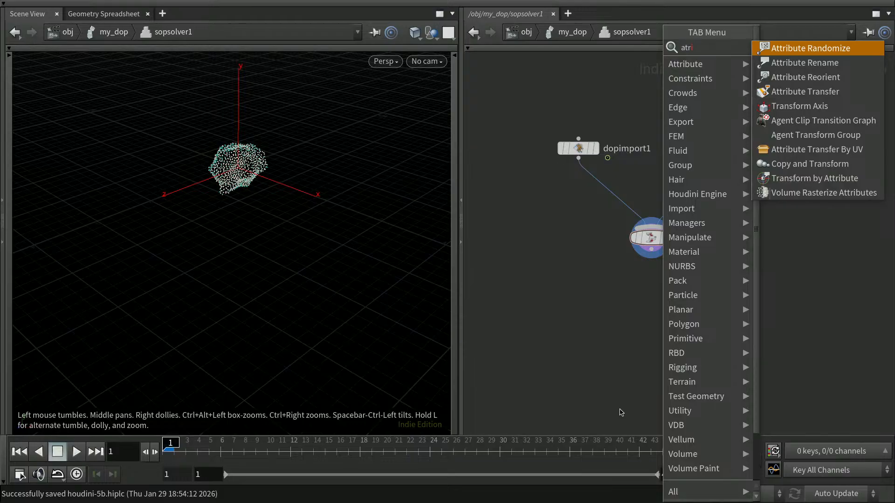
type("ibute")
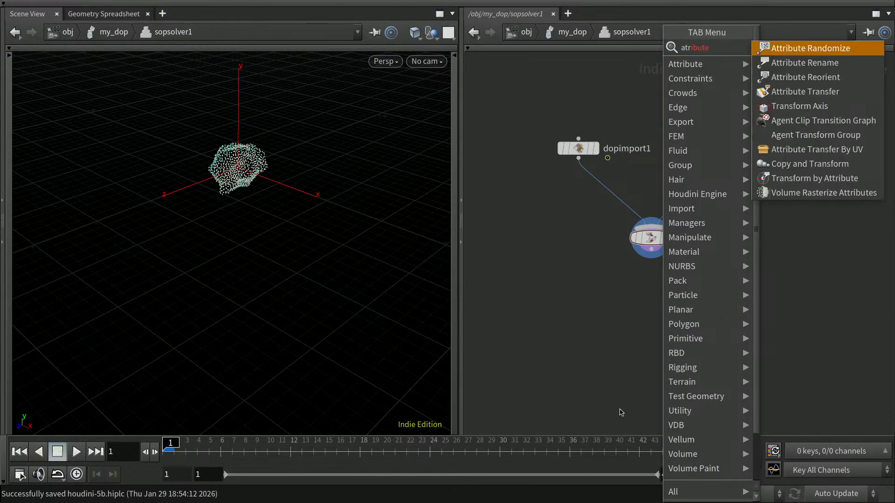
type("w")
key("Down")
key("Down")
key("BackSpace")
key("BackSpace")
key("BackSpace")
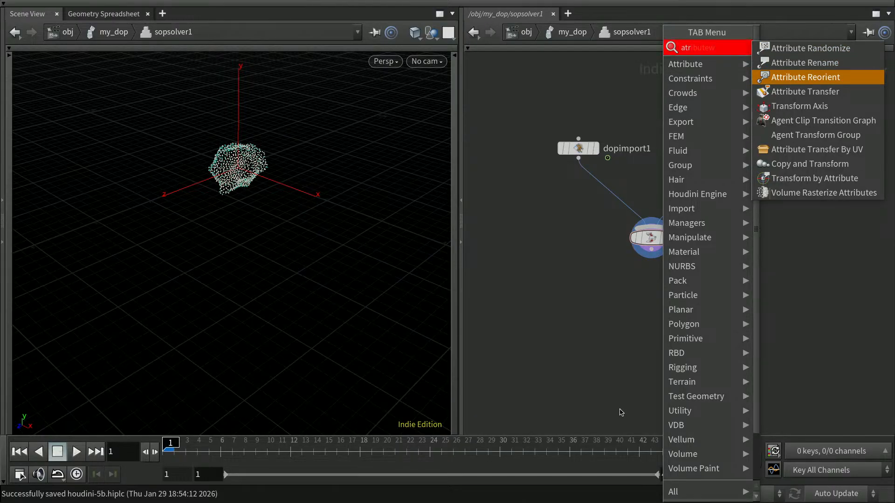
key("BackSpace")
key("BackSpace")
key("BackSpace")
key("BackSpace")
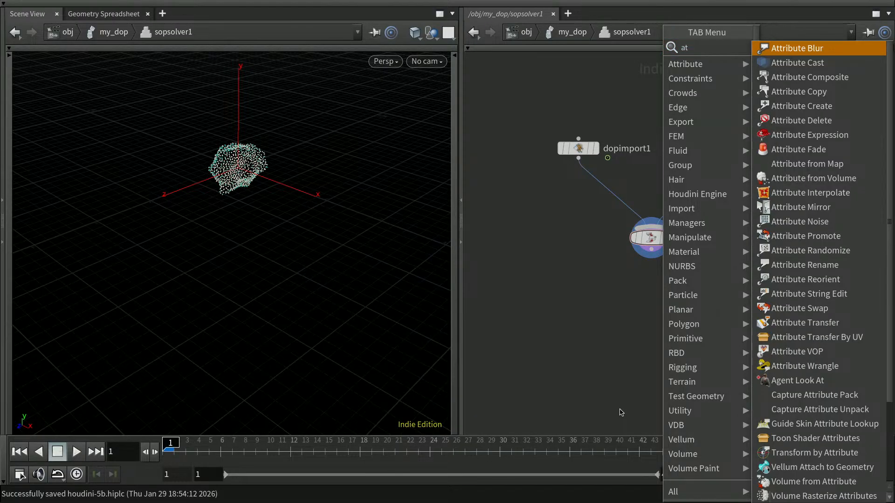
type("wr")
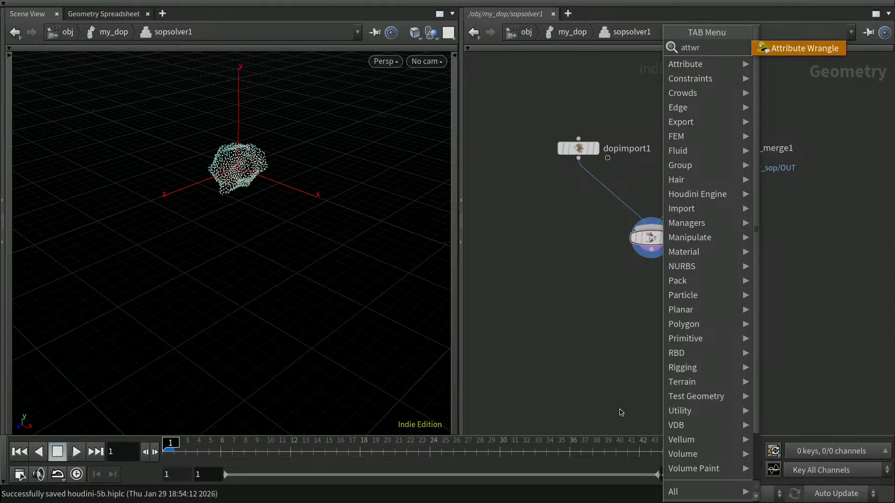
key("Return")
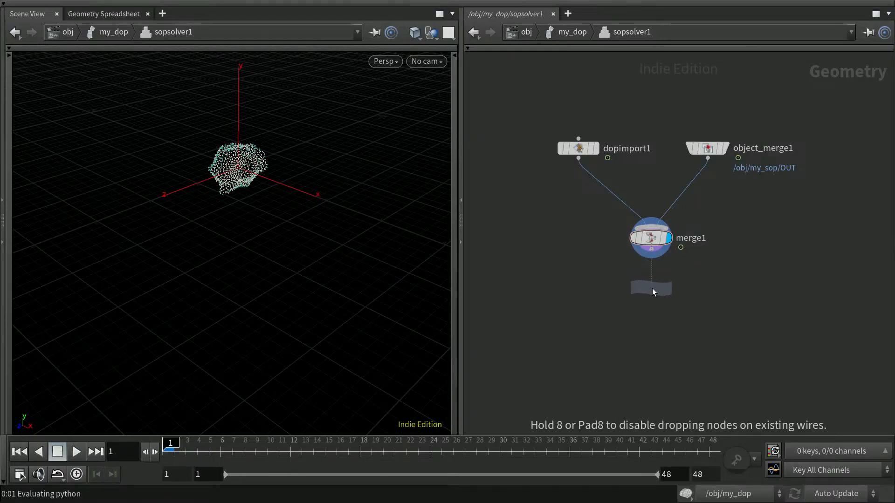
left_click(653, 296)
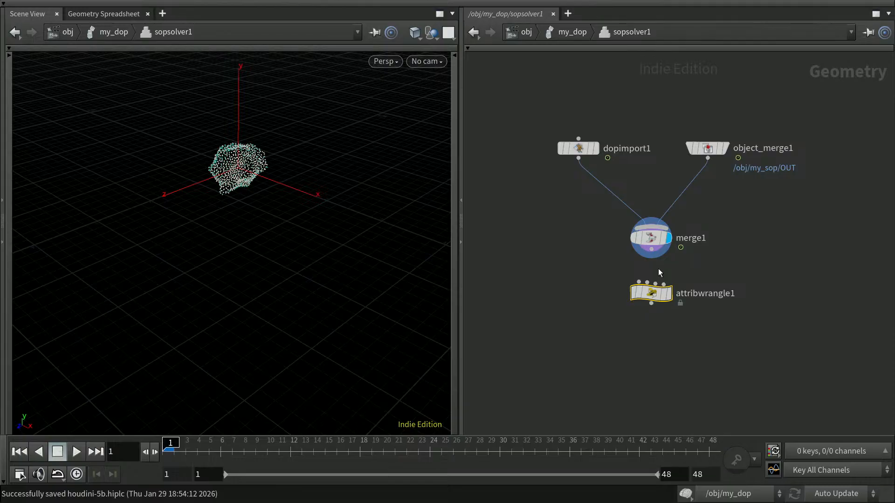
Wire merge1 into the first input of attribwrangle1 and make the wrangle the displayed node
left_click_drag(652, 251, 639, 282)
mouse_move(670, 296)
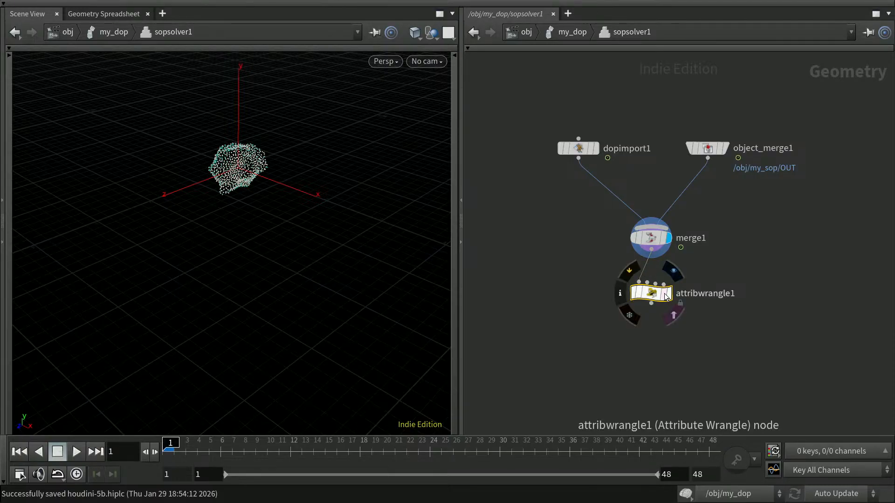
left_click(671, 297)
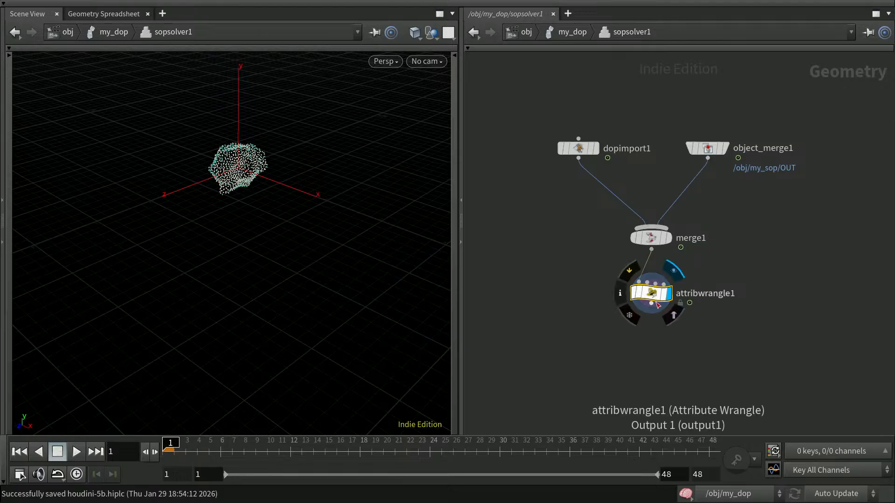
Show attribwrangle1's parameters and begin its VEXpression with the acceleration line vector a = {0, -9.8, 0};
key("p")
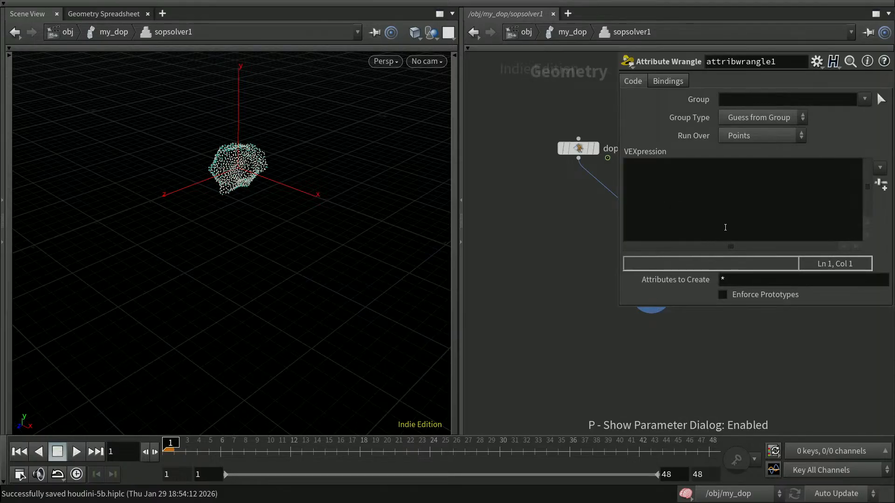
left_click(655, 179)
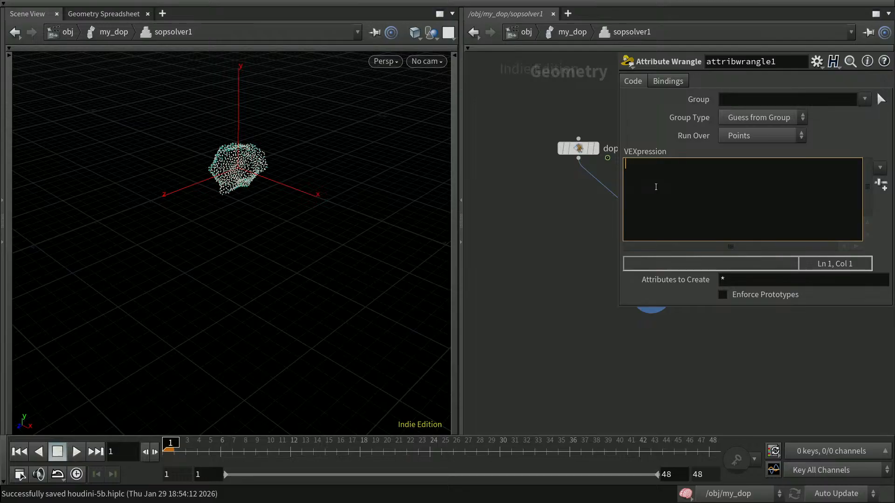
type("vecto")
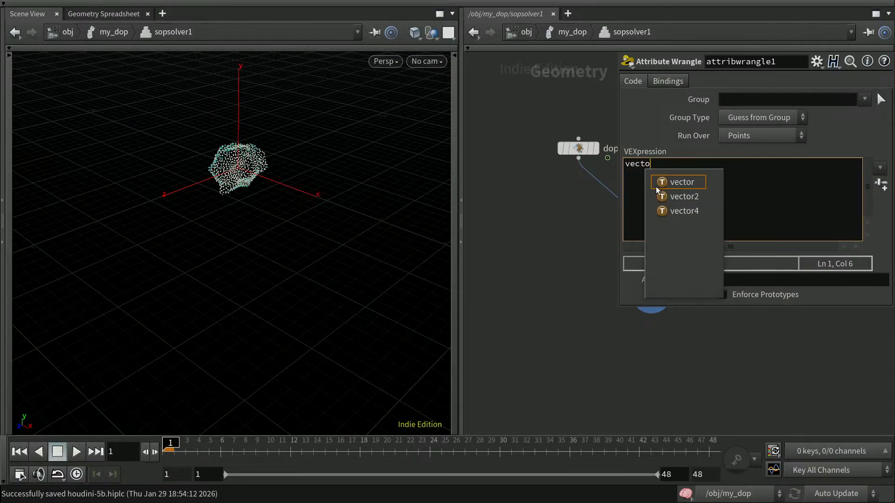
type("r a =")
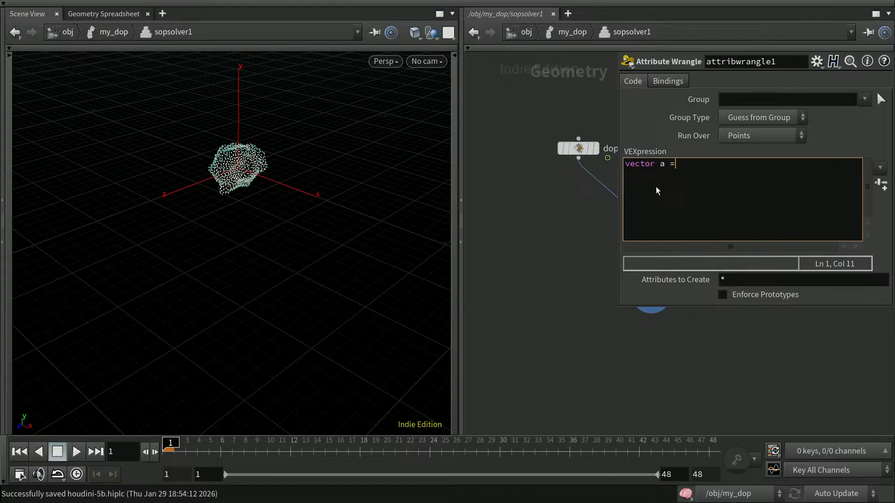
type(" {0, -9.8")
type(", 0")
key("Right")
type(";")
key("Return")
key("Up")
key("Down")
type("float d")
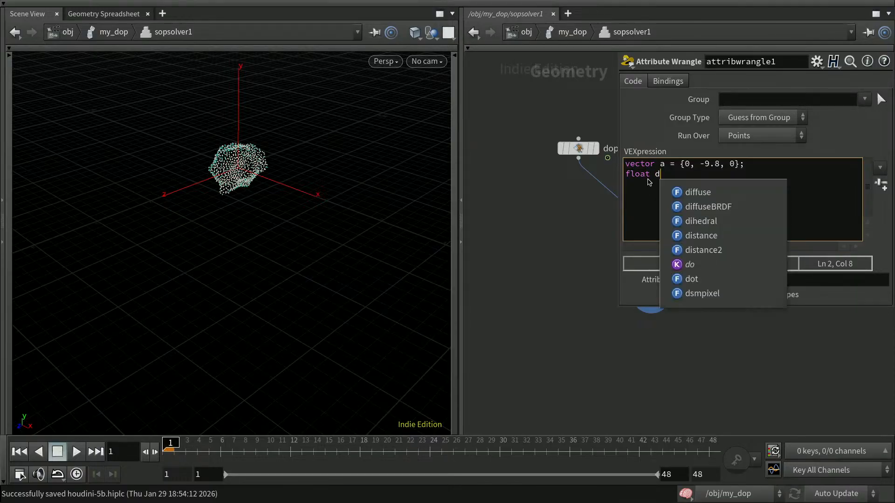
type("t = @T")
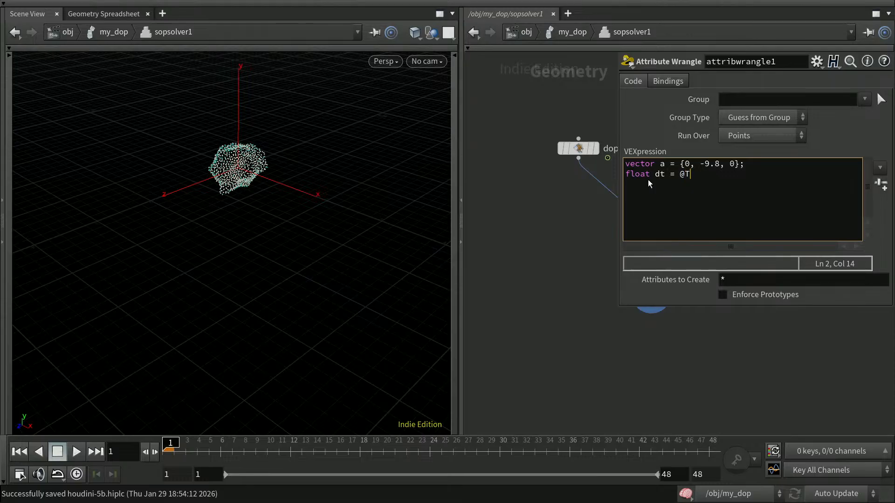
type("imeInc;")
key("Return")
key("Return")
Add the integration lines @v += dt * a; and @P += dt * v; to the VEXpression and apply the code
type("@v ;=")
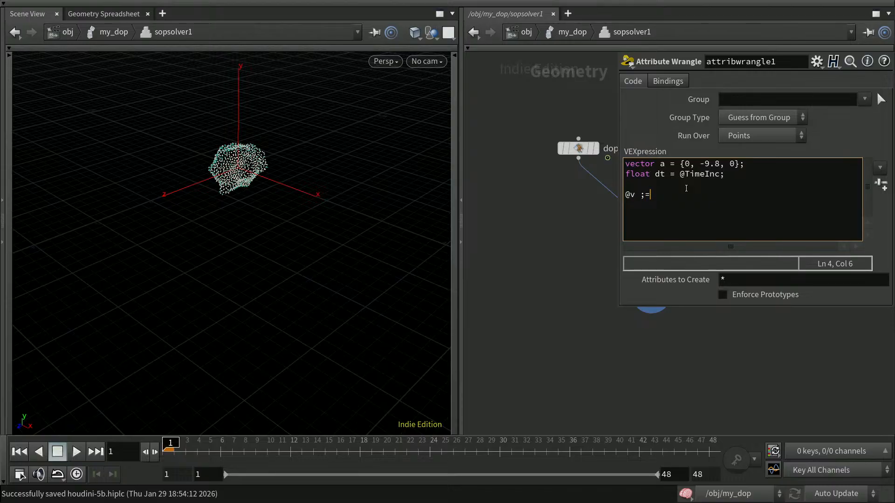
key("BackSpace")
key("BackSpace")
type("+= dt * a;")
key("Left")
key("Left")
key("Return")
type("@P += dt")
type("* v;")
key("Return")
left_click(582, 244)
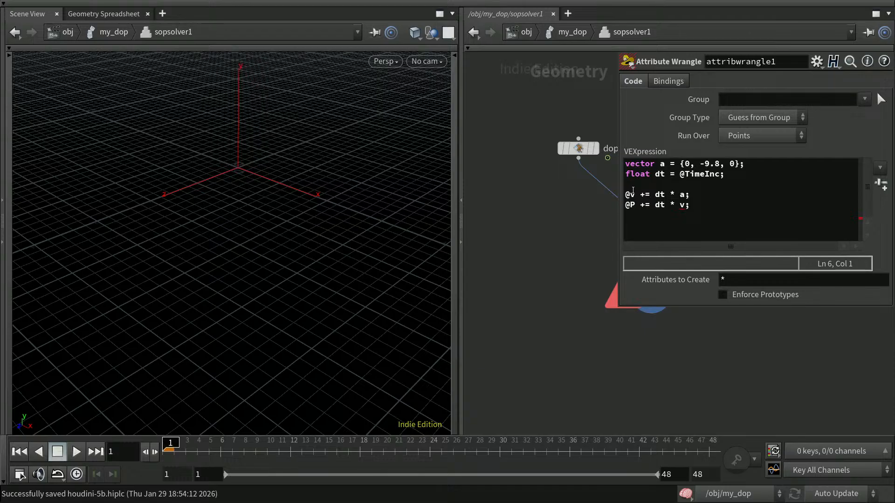
Correct the position line to @P += dt * @v; apply the code and hide the wrangle's parameters
left_click(679, 205)
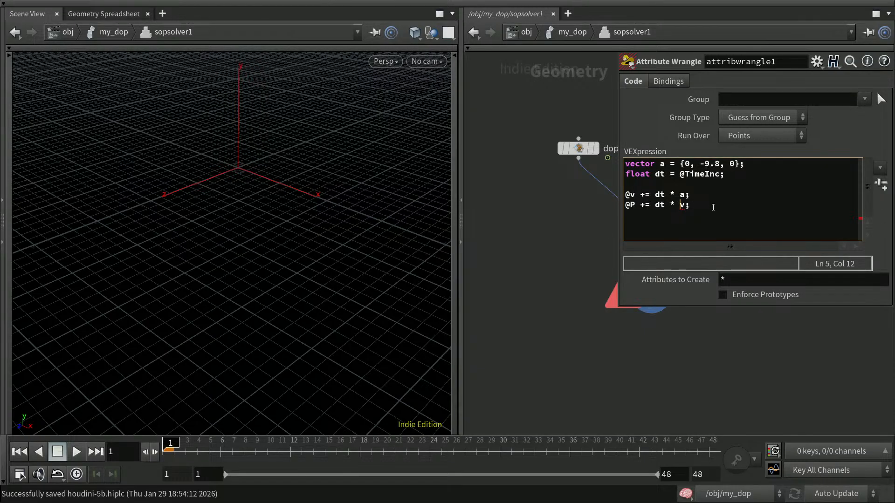
type("@")
left_click(573, 233)
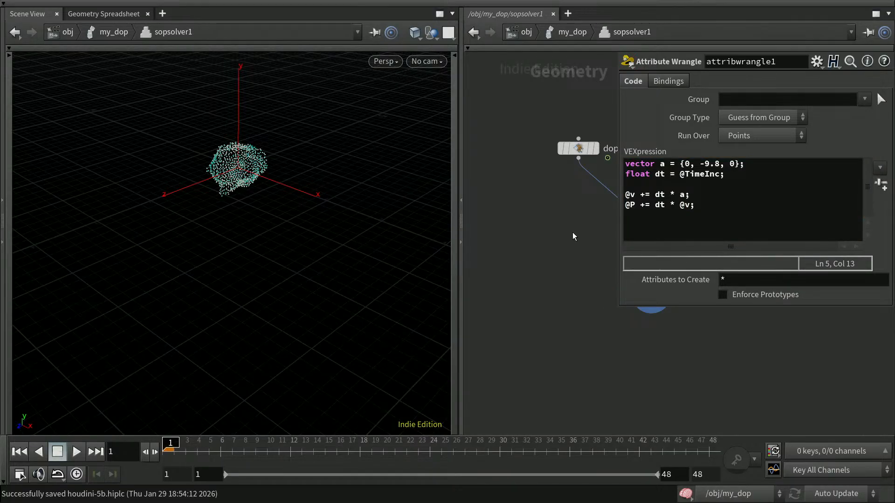
key("p")
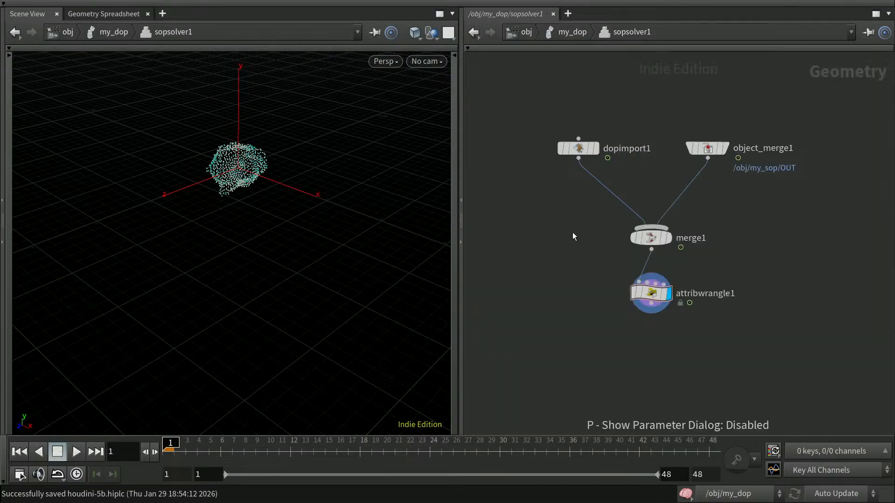
Rename the attribwrangle1 node to integrator and save the scene file
left_click(704, 295)
left_click_drag(705, 295, 674, 293)
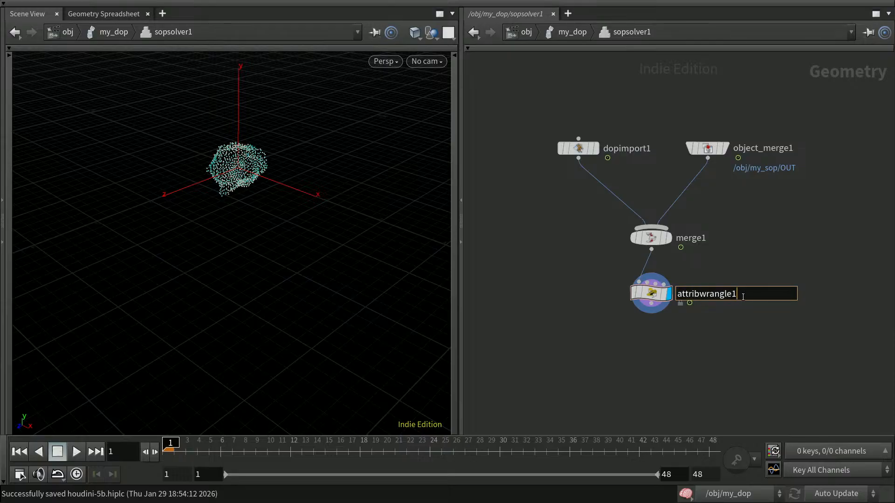
left_click_drag(743, 295, 670, 289)
type("in")
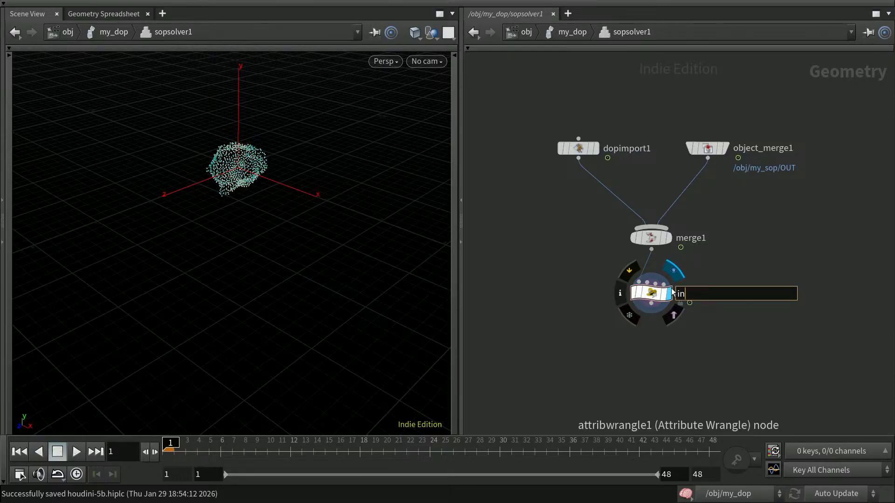
type("tegrator")
key("Return")
key("ctrl+s")
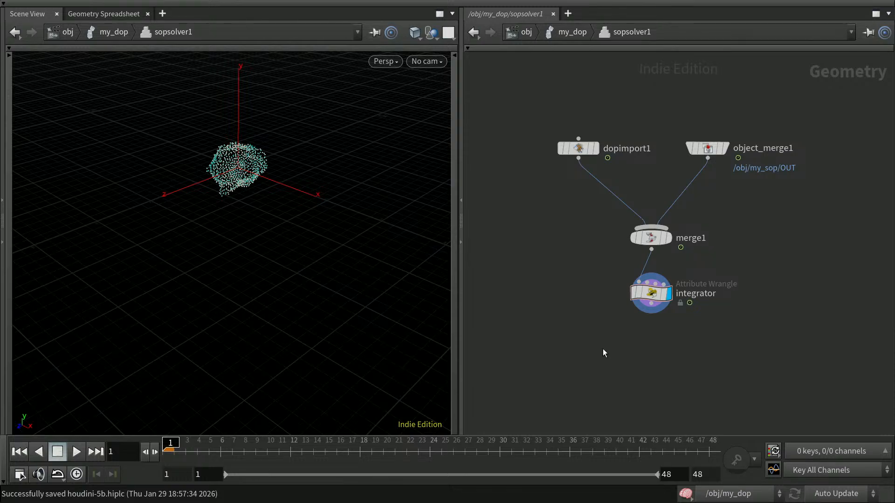
Go up to the my_dop network and play the simulation from frame 1
key("u")
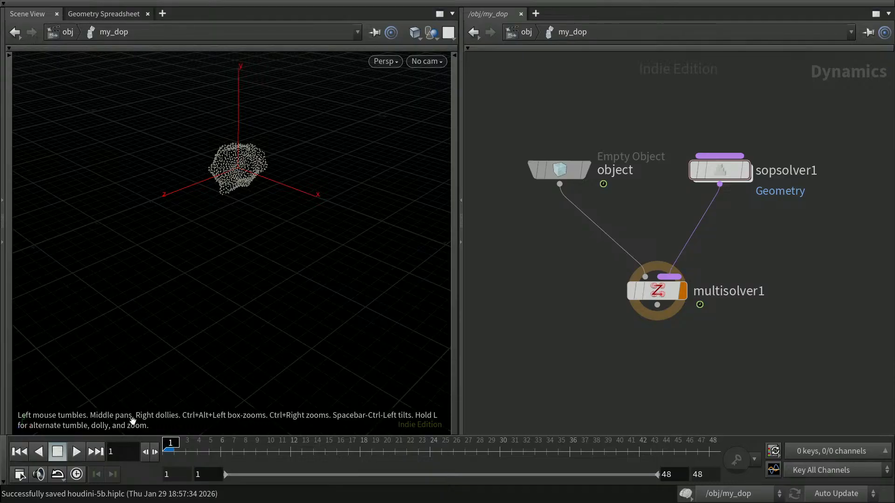
left_click(77, 451)
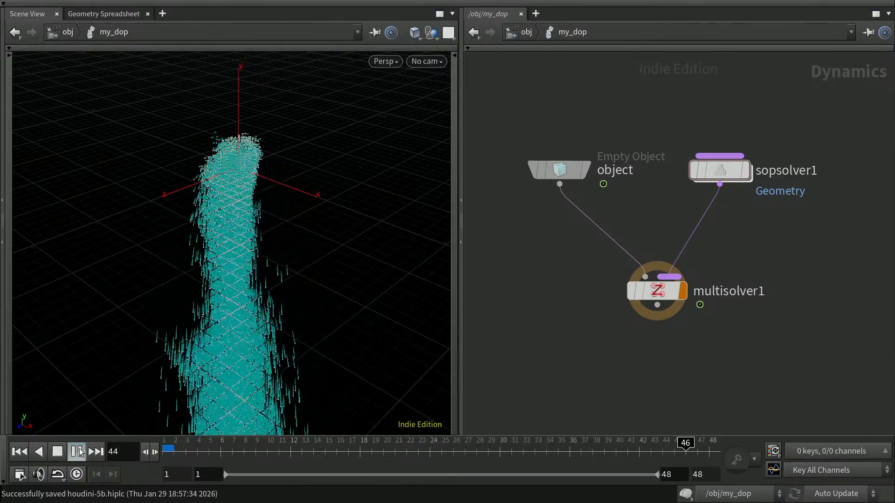